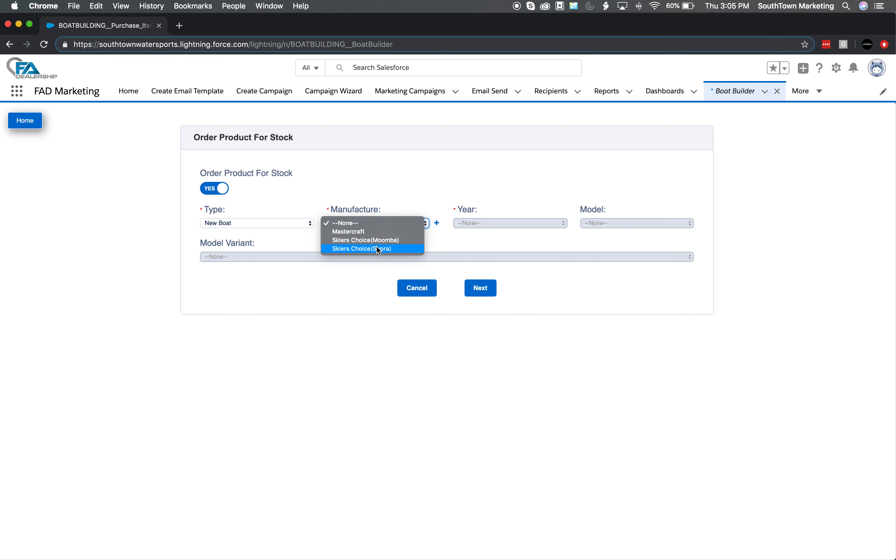
Set the stock order to manufacturer Skiers Choice(Supra), year 2019, model SA and variant SA400, and continue to the product page.
left_click(377, 248)
left_click(485, 225)
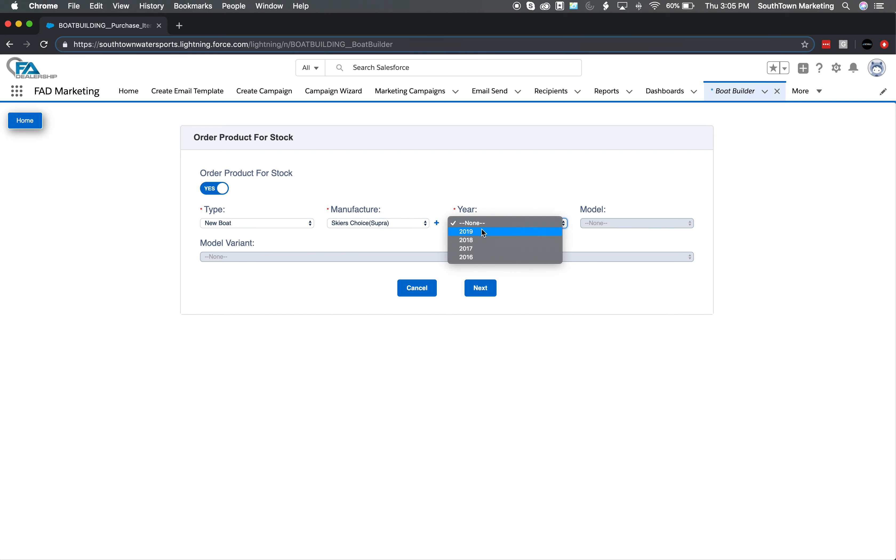
left_click(484, 232)
left_click(607, 223)
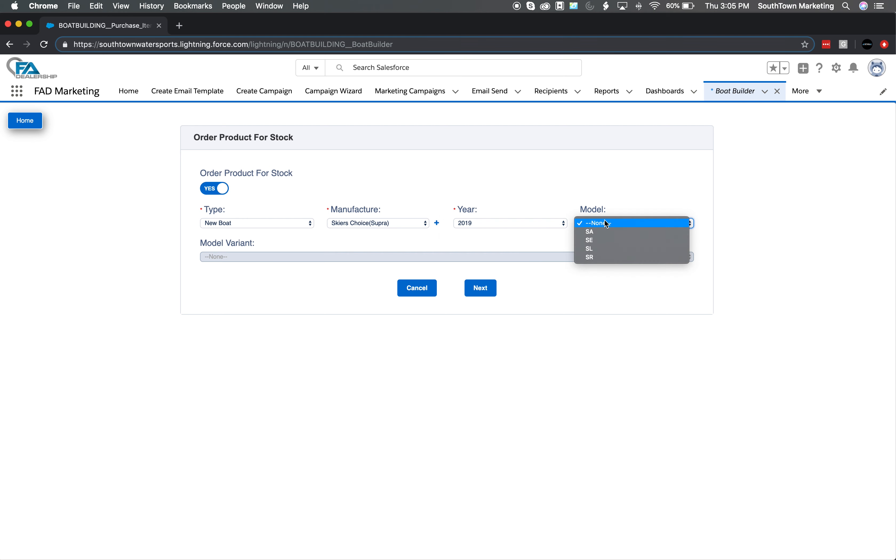
left_click(603, 231)
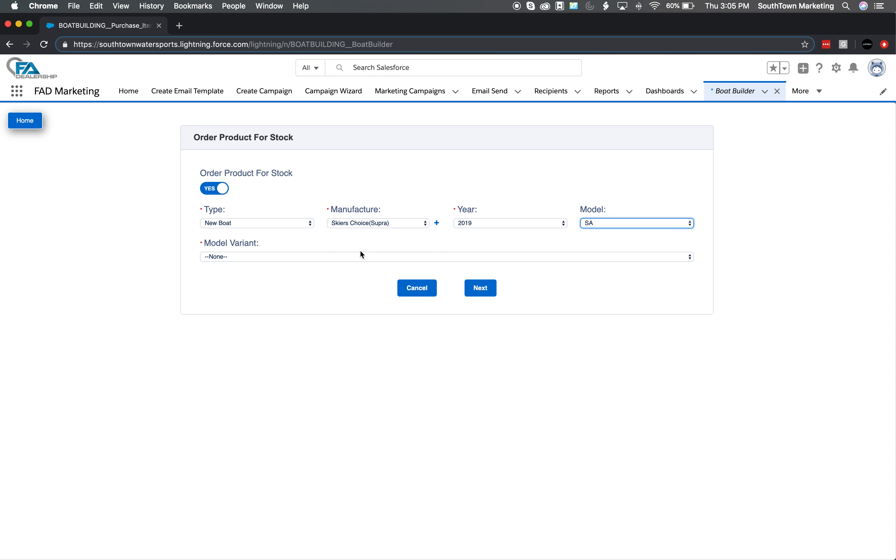
left_click(344, 256)
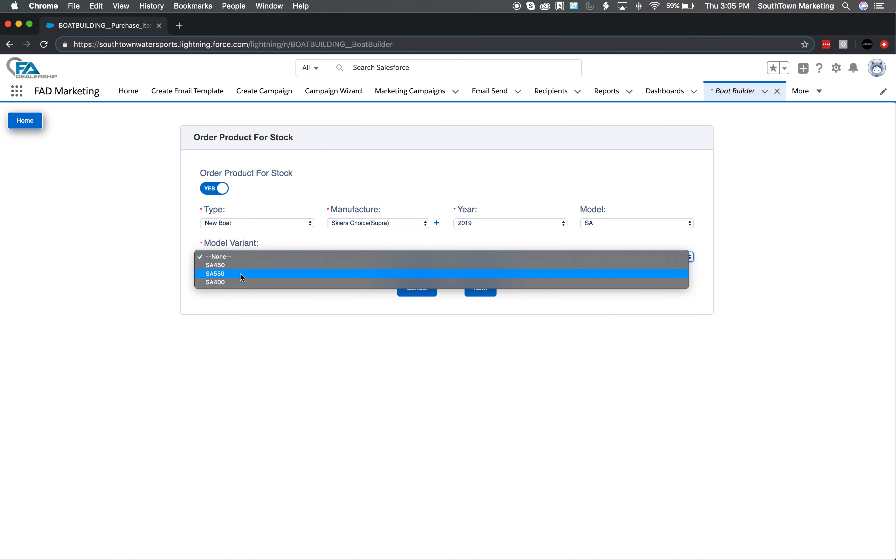
left_click(241, 283)
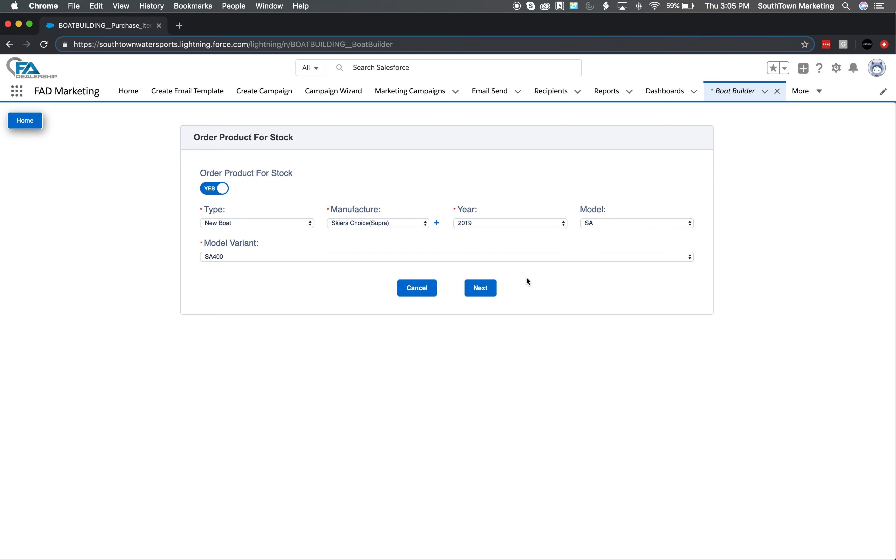
left_click(484, 289)
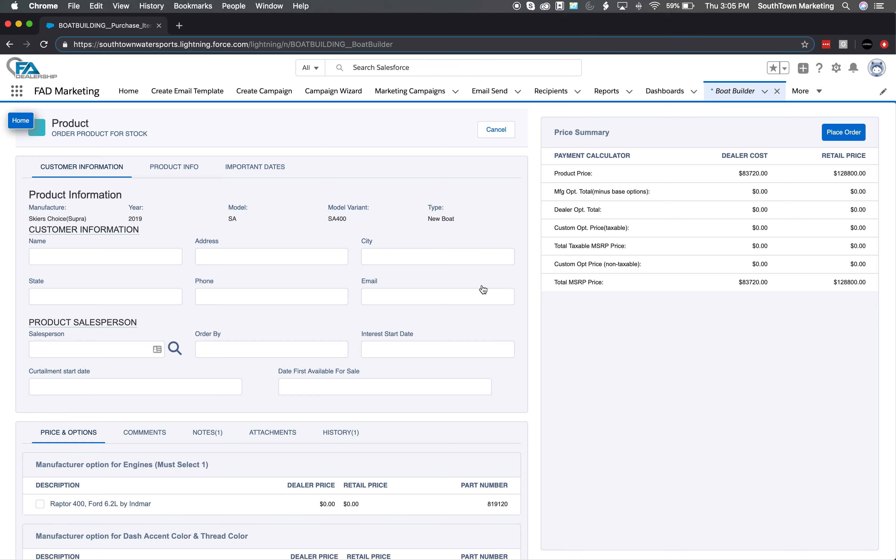
Select the Raptor 400, Ford 6.2L by Indmar engine in the manufacturer options.
scroll(483, 290, "down", 6)
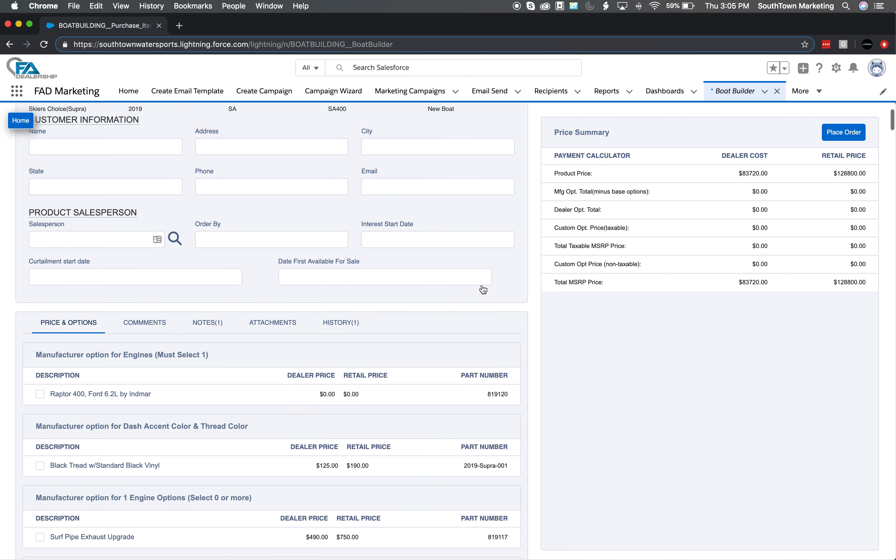
scroll(482, 288, "down", 1)
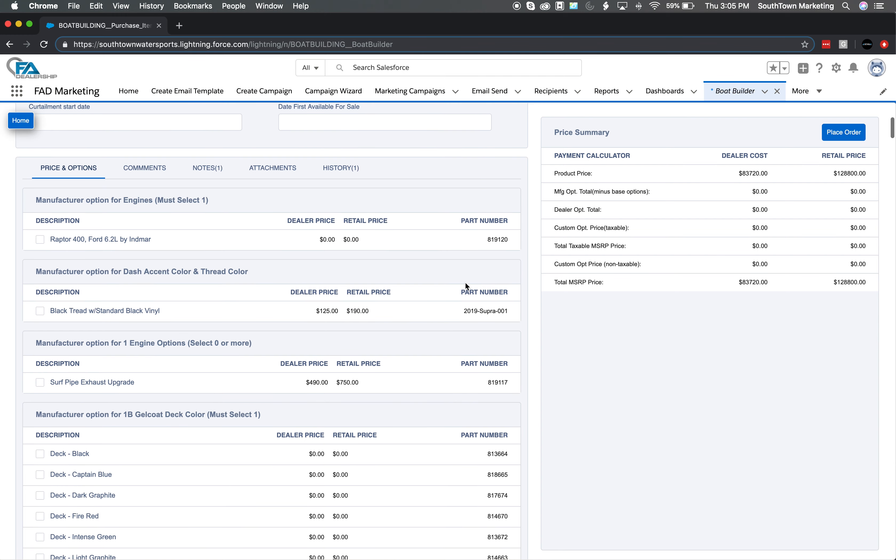
left_click(40, 240)
Choose Deck - Black as the 1B Gelcoat Deck Color.
scroll(151, 291, "down", 4)
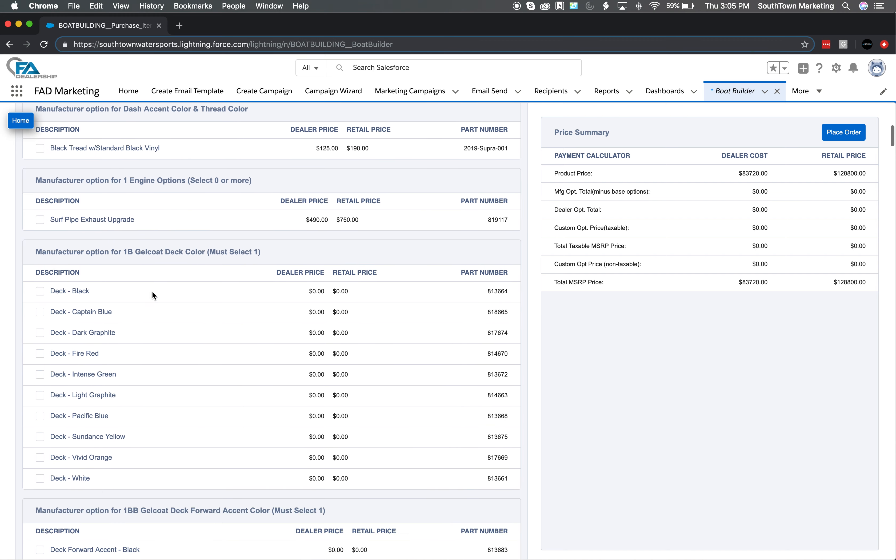
scroll(153, 295, "down", 3)
scroll(154, 296, "down", 8)
scroll(155, 296, "up", 5)
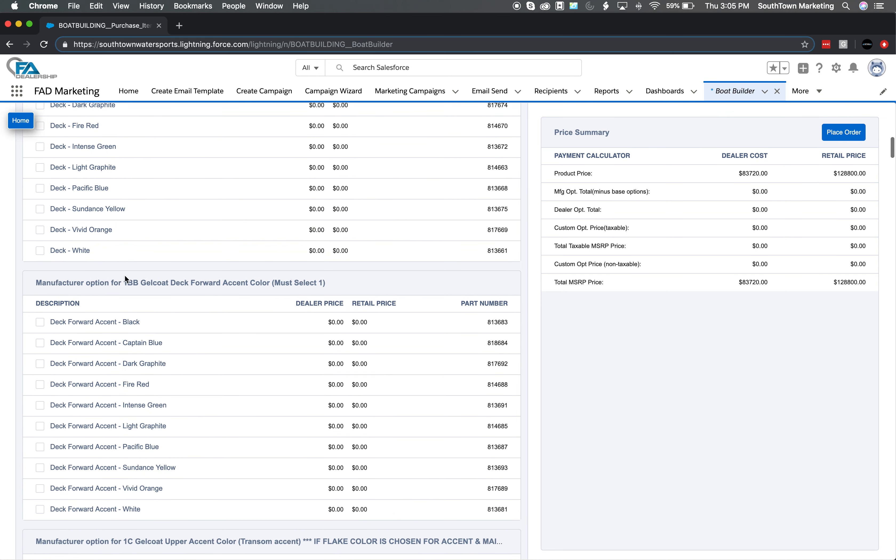
scroll(52, 214, "up", 8)
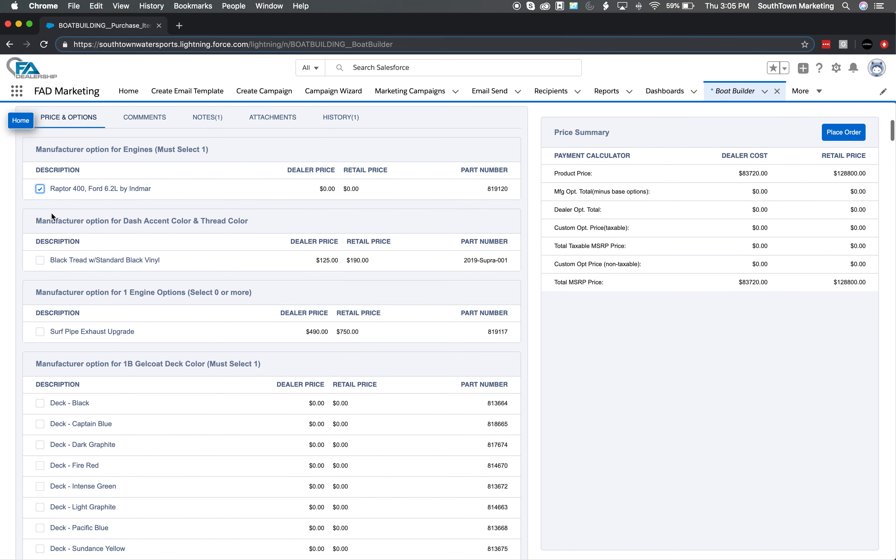
scroll(51, 212, "down", 2)
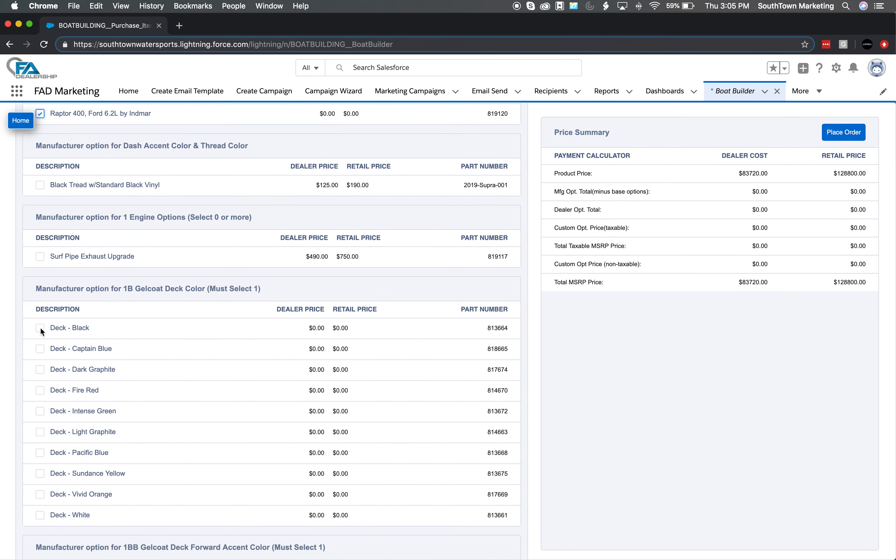
left_click(41, 328)
Add the Swivel Board Racks, Upgrade, Clamping Surf, PTMEdge option from the 3D Tower Options.
scroll(180, 365, "down", 20)
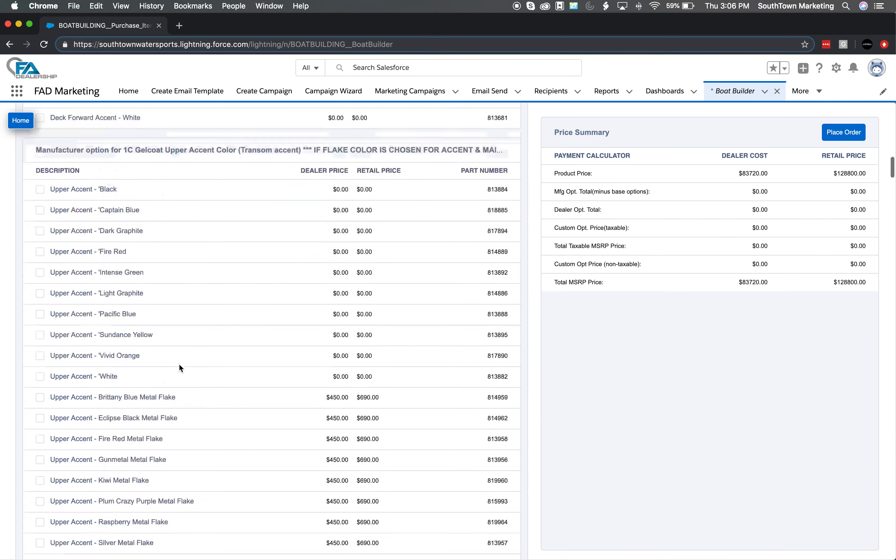
scroll(179, 368, "down", 15)
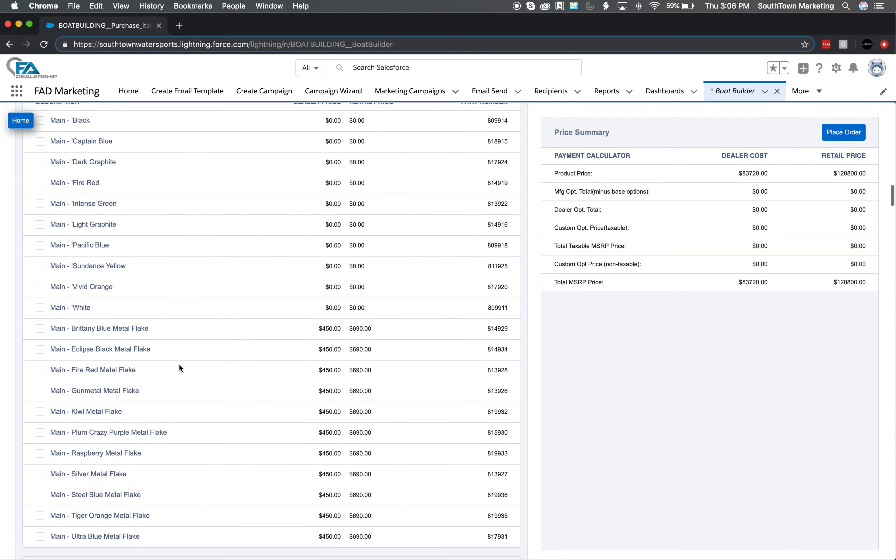
scroll(180, 368, "down", 15)
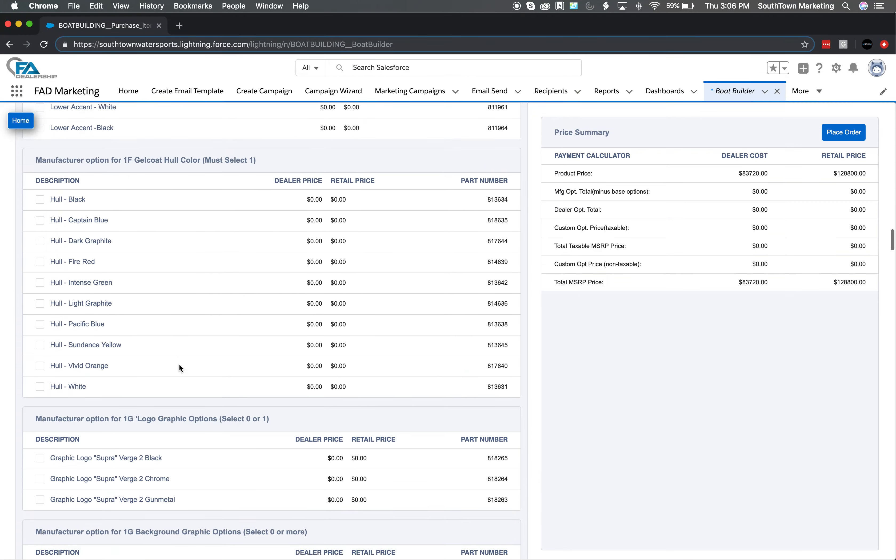
scroll(179, 365, "down", 10)
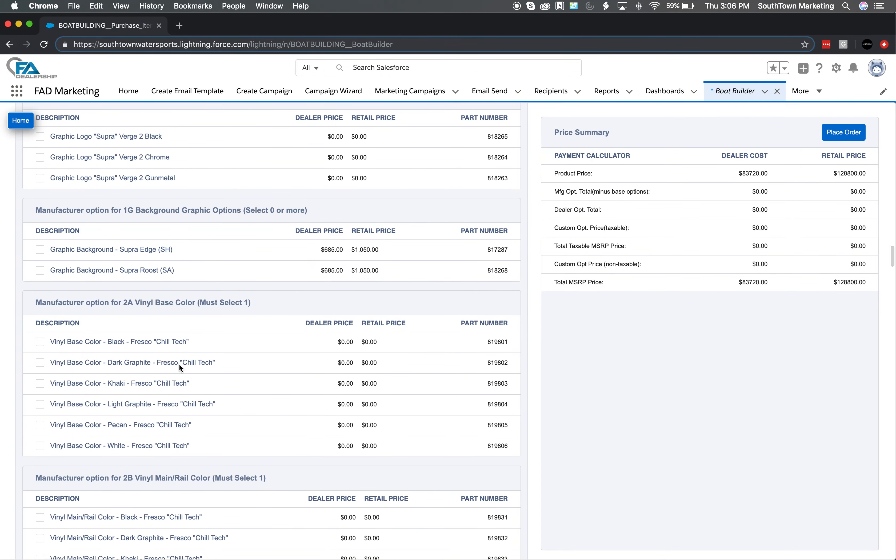
scroll(180, 368, "down", 20)
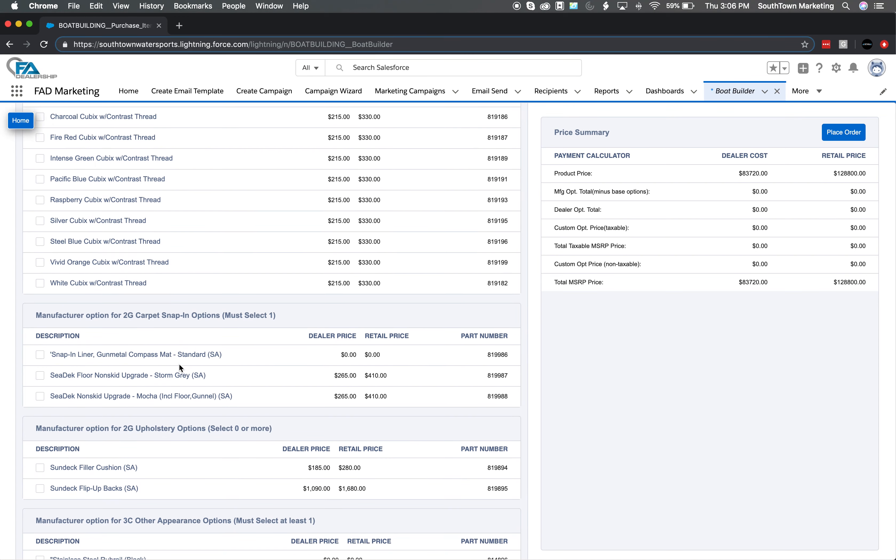
scroll(179, 365, "down", 5)
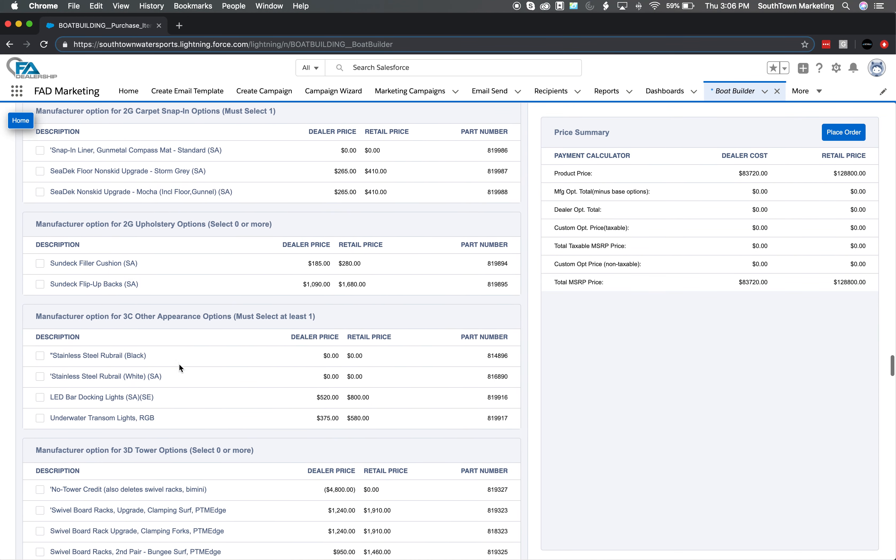
scroll(180, 365, "down", 1)
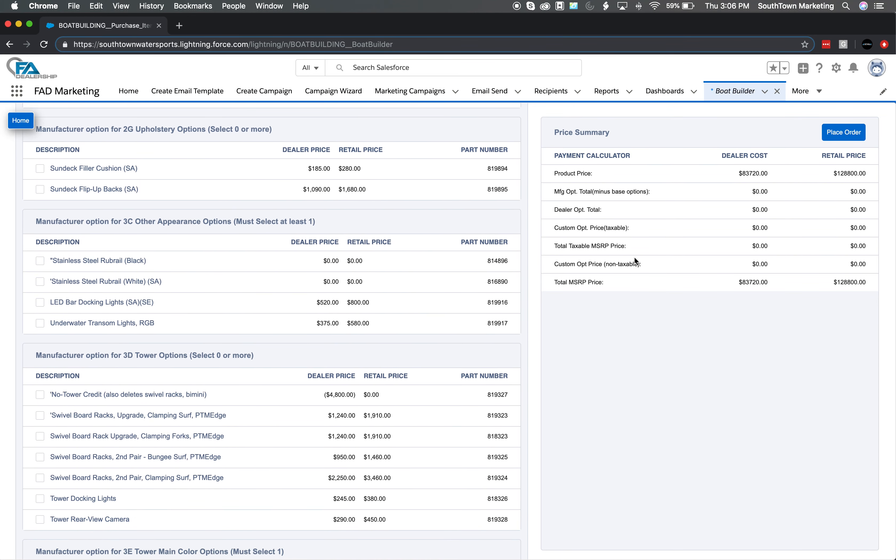
left_click(40, 416)
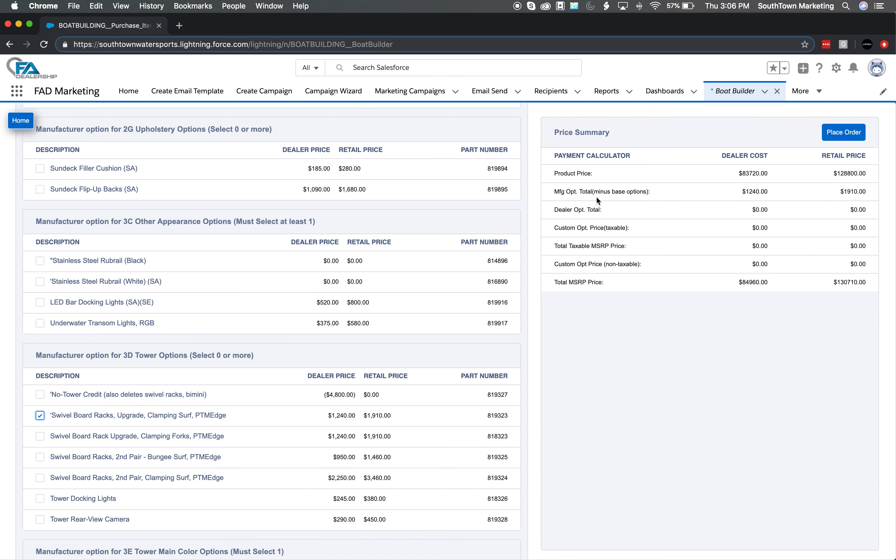
left_click_drag(594, 192, 366, 376)
scroll(365, 337, "down", 10)
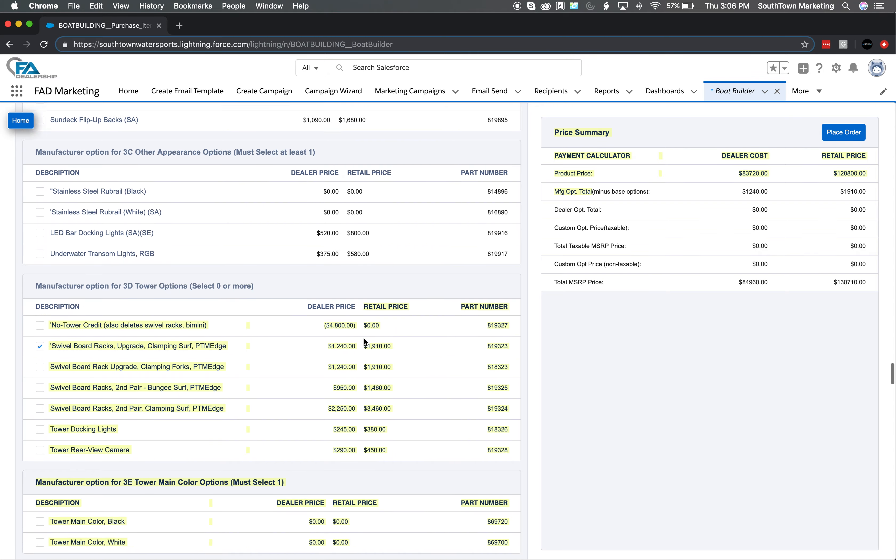
left_click(536, 360)
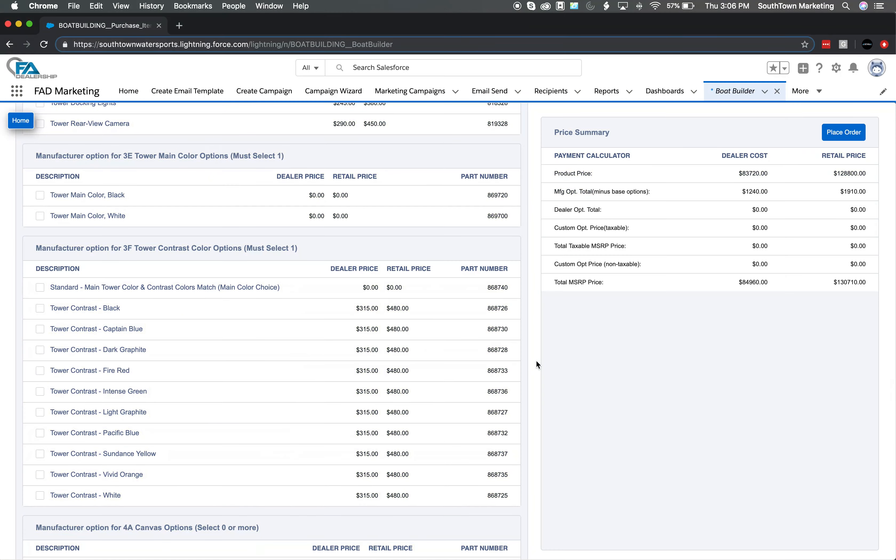
Look through the remaining manufacturer and dealer options, and place the stock order for the boat.
scroll(536, 360, "down", 7)
scroll(426, 356, "down", 5)
scroll(388, 364, "down", 20)
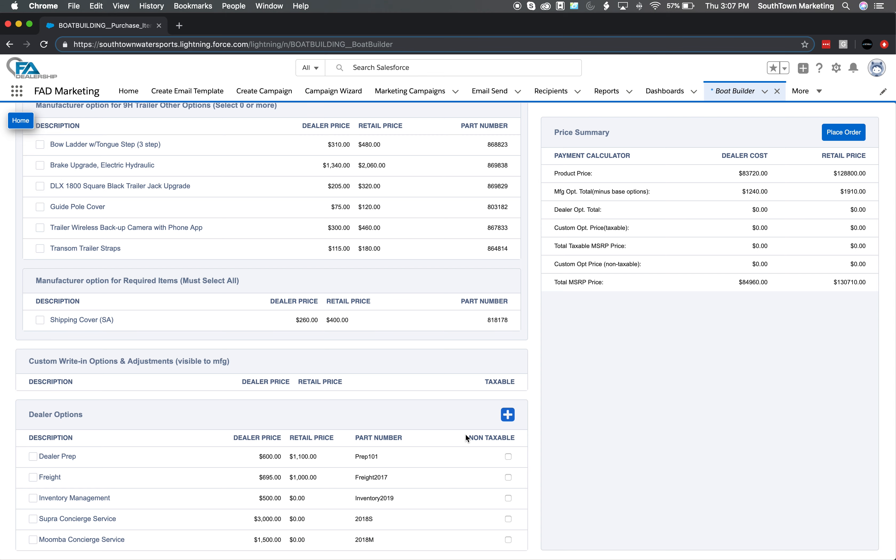
scroll(466, 439, "up", 1)
scroll(465, 438, "down", 1)
left_click(847, 137)
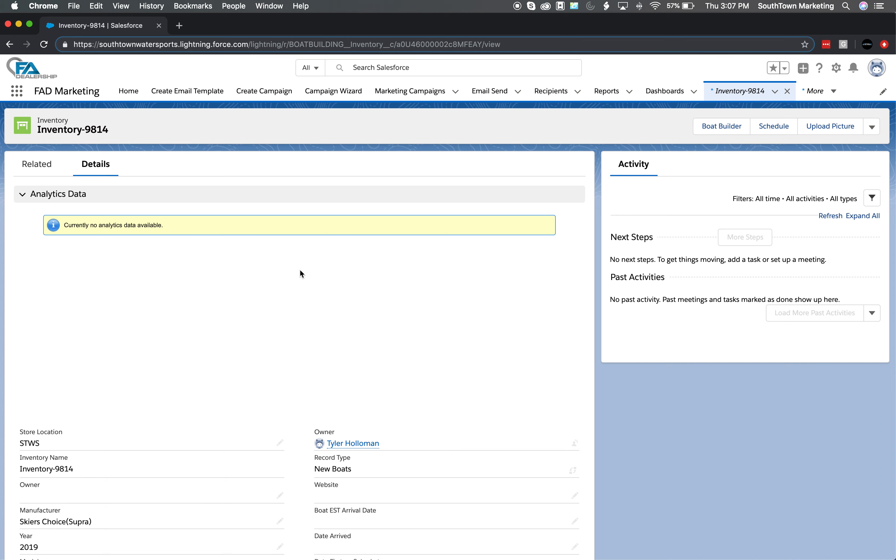
Open the new inventory record's details for editing at the Store Location field.
scroll(300, 270, "down", 2)
scroll(300, 270, "up", 2)
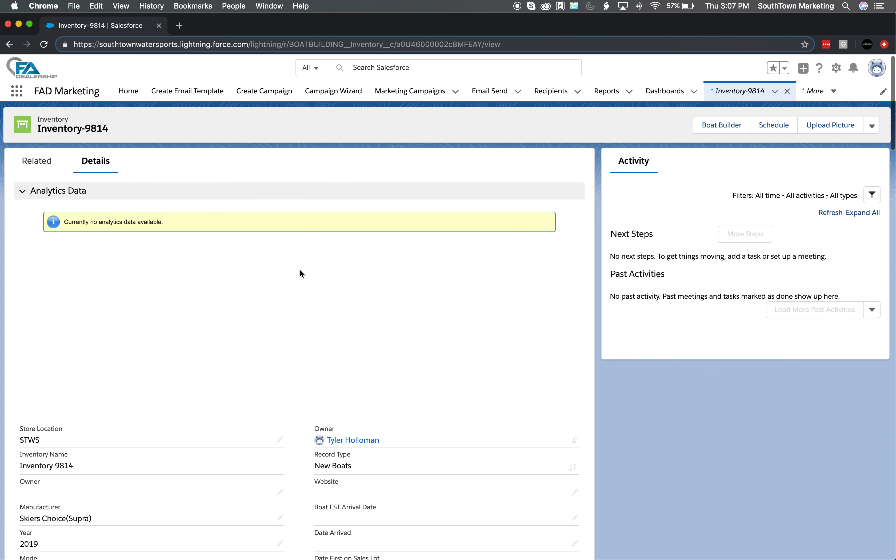
scroll(300, 270, "down", 5)
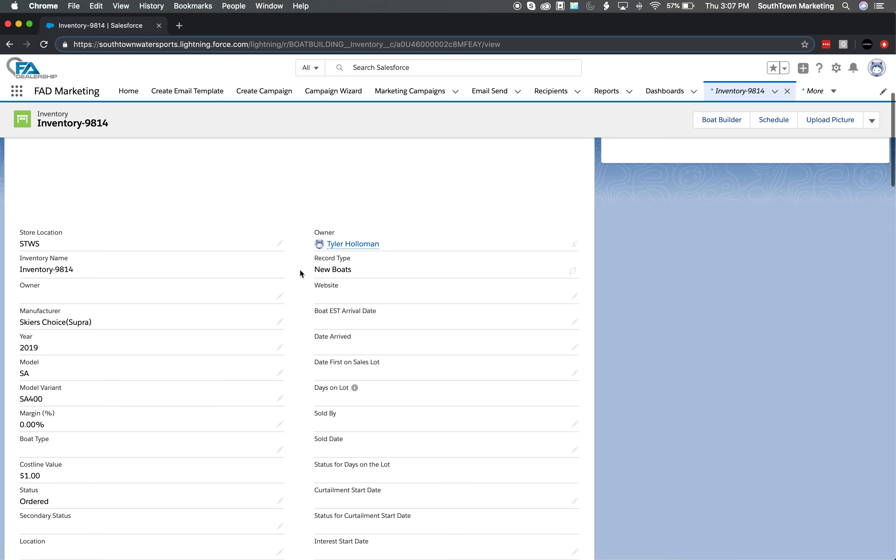
scroll(299, 272, "down", 1)
scroll(299, 273, "down", 1)
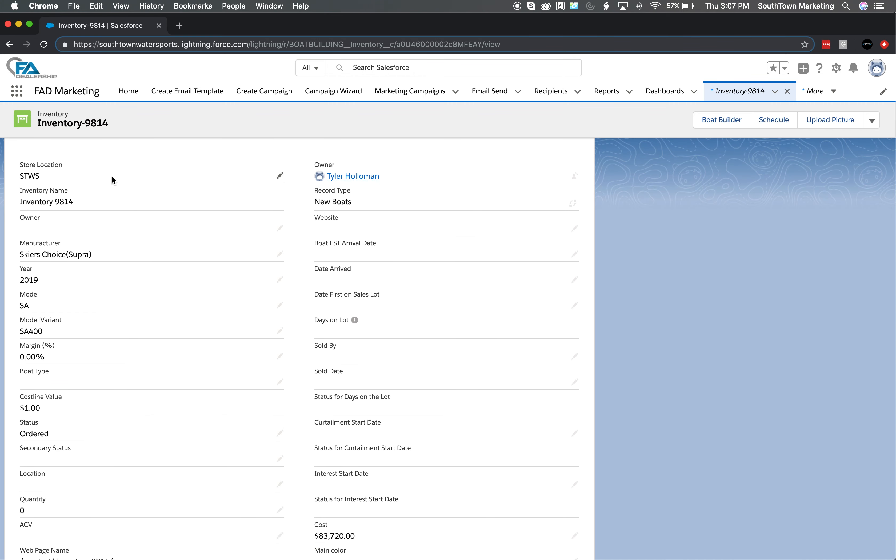
left_click(281, 177)
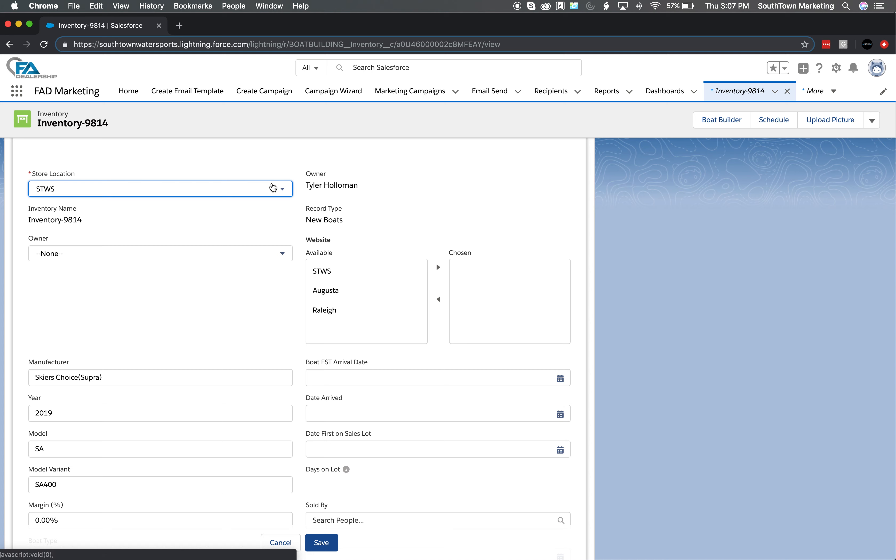
Examine the available choices for Store Location and Owner without picking a new one.
left_click(273, 188)
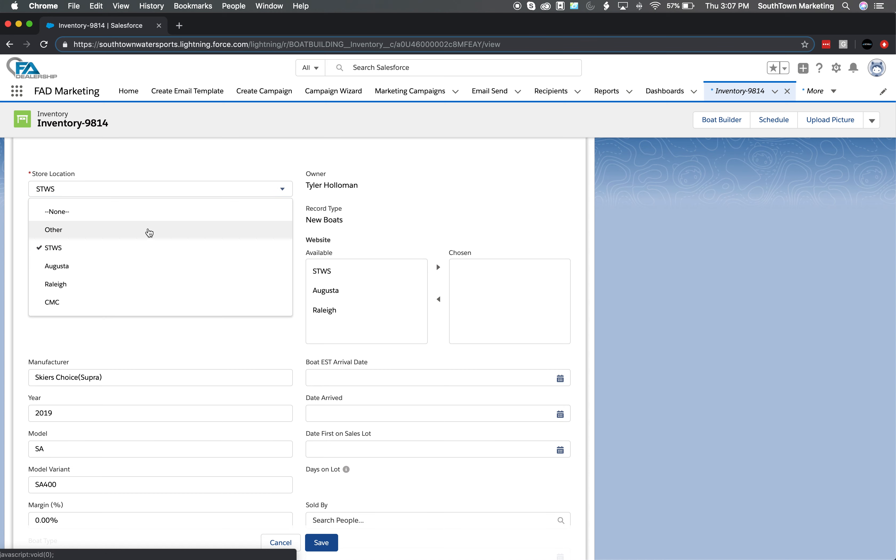
left_click_drag(149, 262, 221, 181)
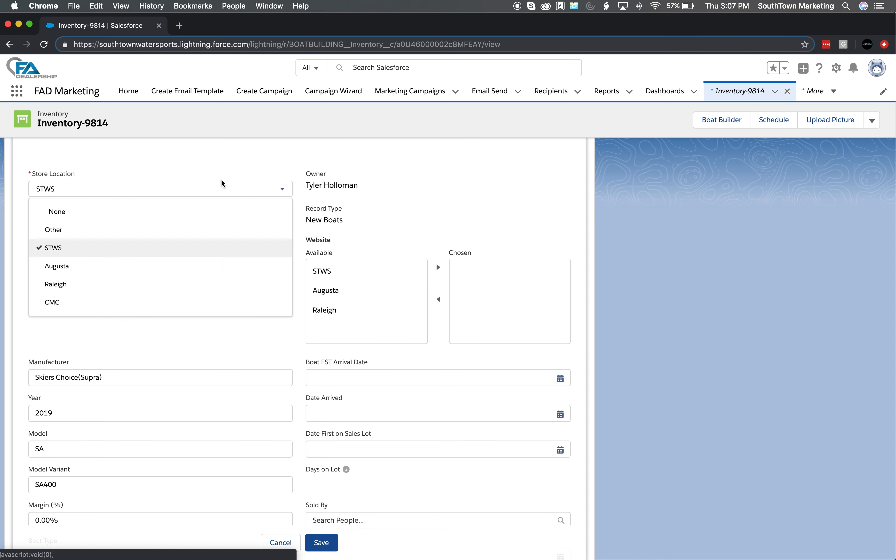
left_click(221, 183)
scroll(193, 243, "down", 3)
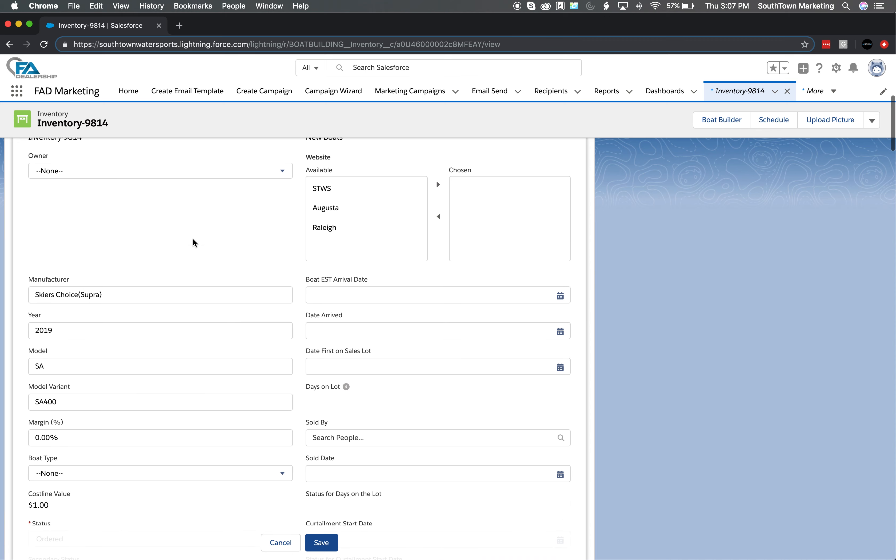
left_click(245, 179)
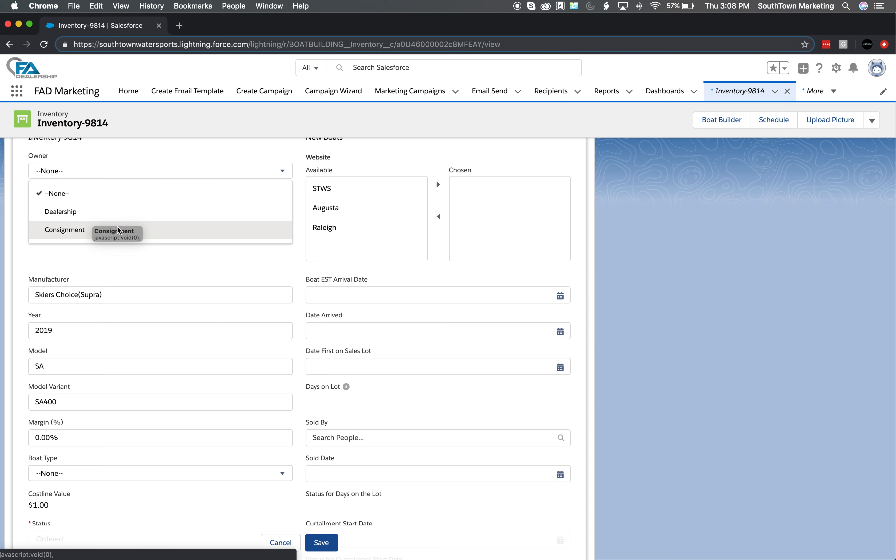
left_click(218, 258)
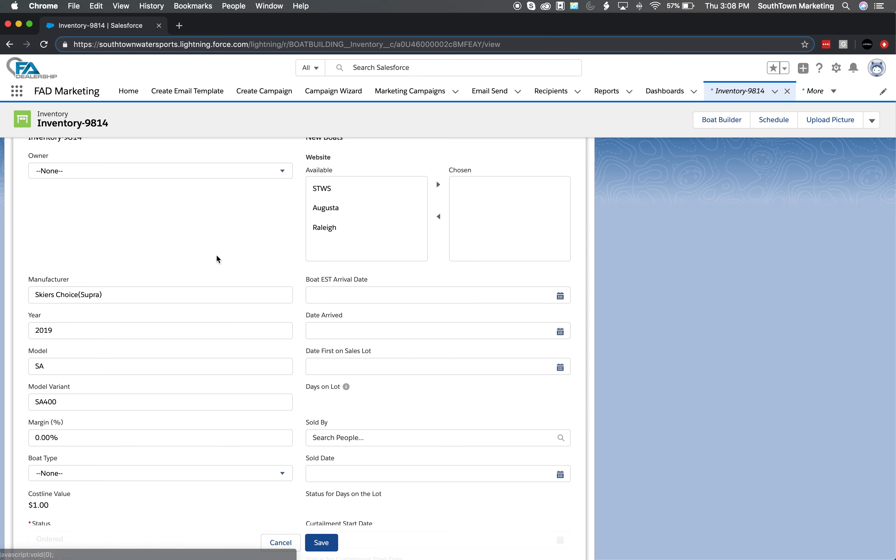
Look over the record's boat details, arrival and sales date, and status fields.
scroll(176, 252, "down", 2)
scroll(176, 253, "up", 3)
scroll(175, 248, "down", 5)
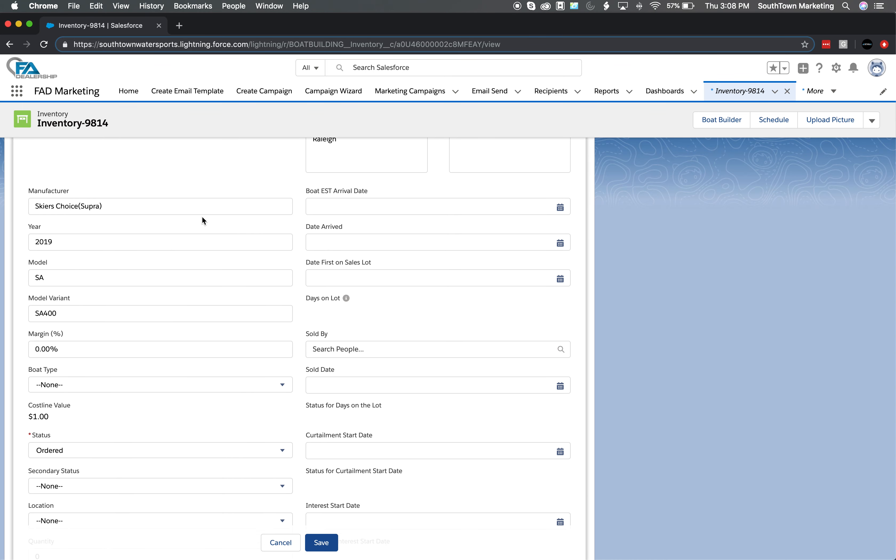
scroll(214, 328, "down", 2)
scroll(213, 328, "up", 2)
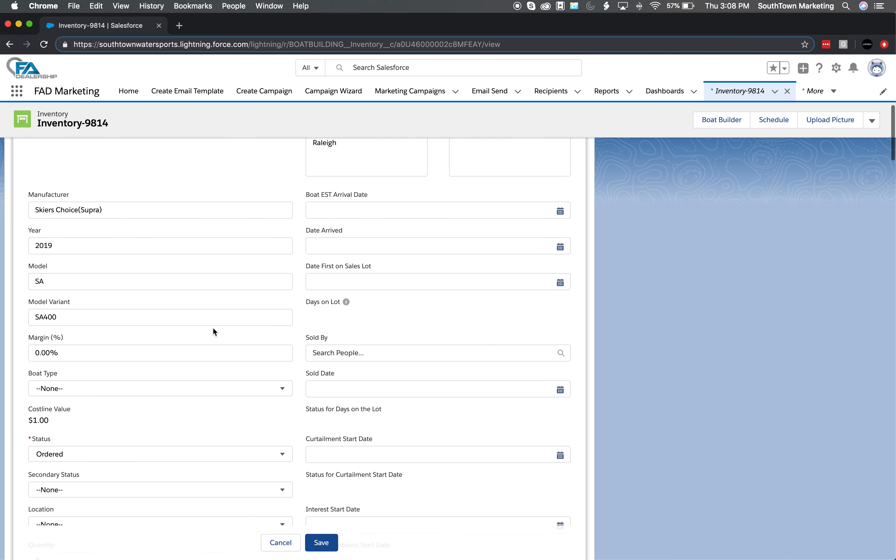
Set the inventory record's Margin (%) to 20.
scroll(210, 252, "up", 10)
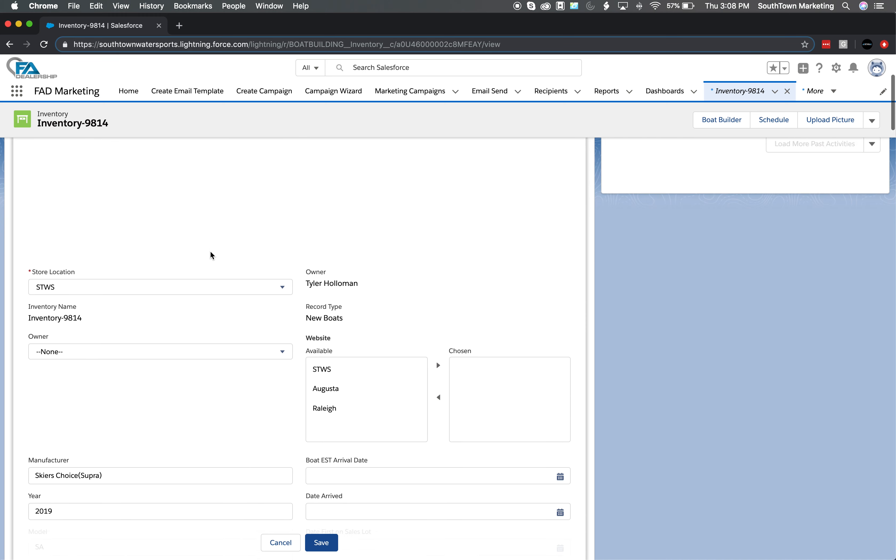
scroll(210, 253, "up", 2)
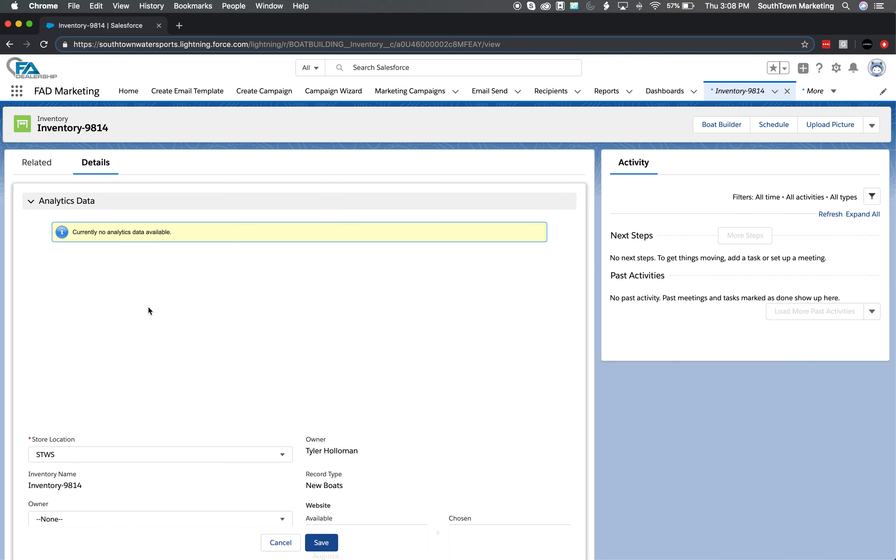
scroll(145, 286, "down", 10)
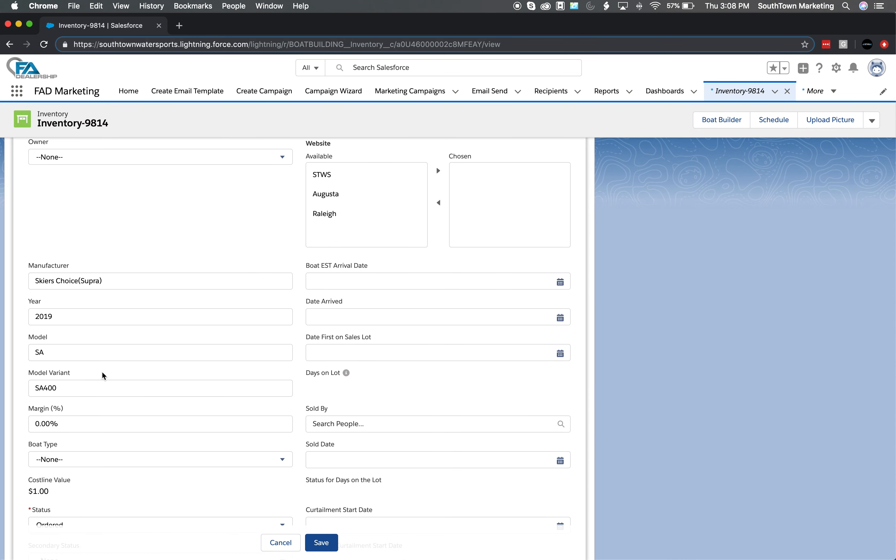
scroll(83, 387, "down", 2)
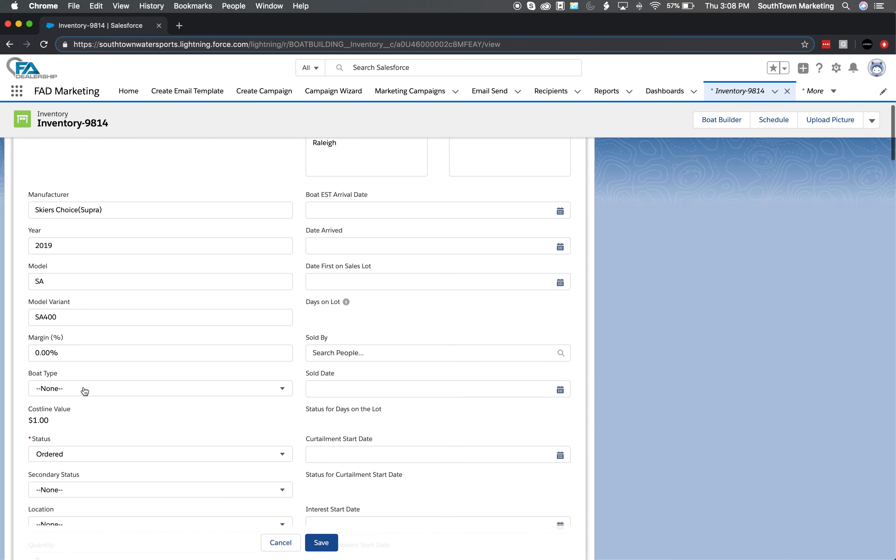
left_click(51, 352)
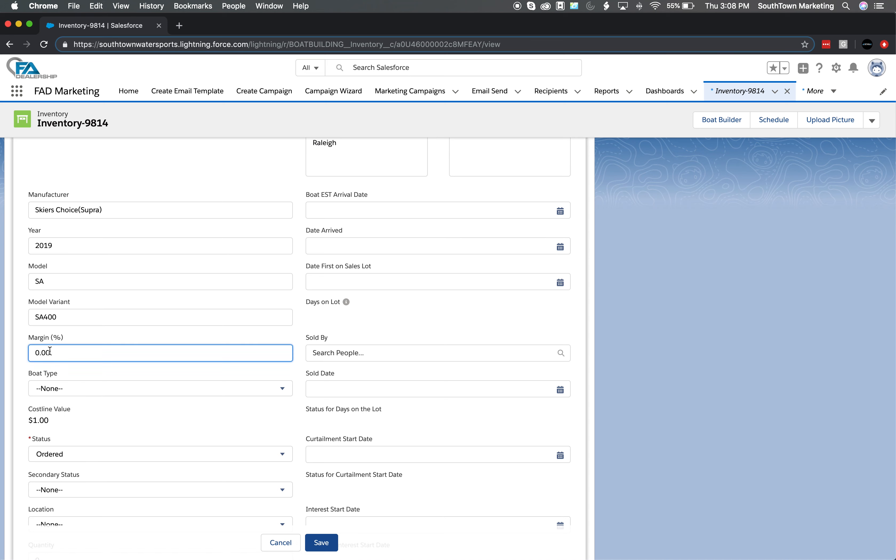
left_click_drag(50, 352, 15, 357)
type("20")
left_click(159, 407)
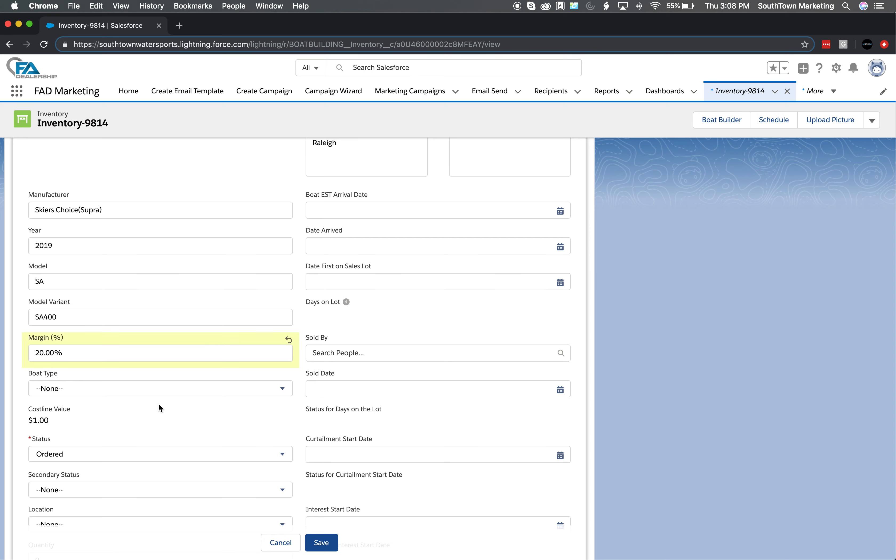
Check the Margin (%) and Costline Value fields, and save the inventory record.
left_click(80, 355)
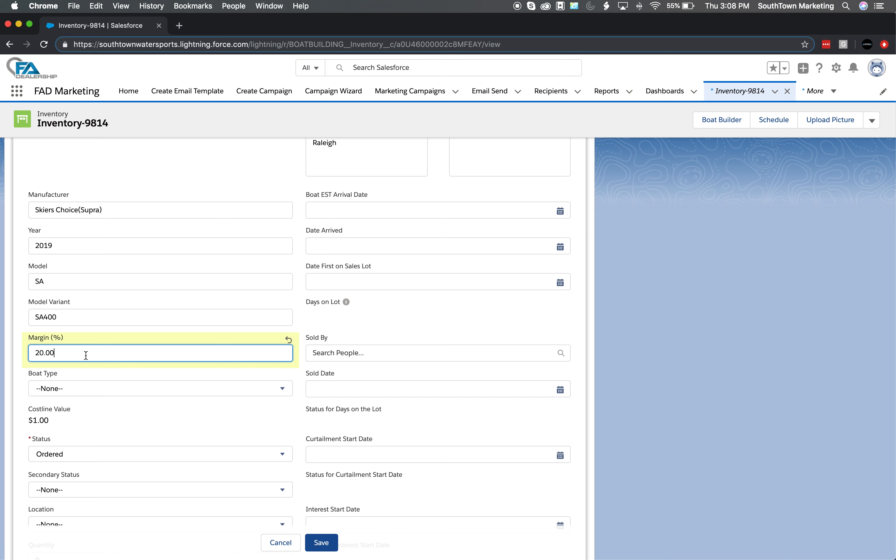
left_click_drag(55, 352, 40, 349)
left_click(73, 352)
left_click_drag(66, 353, 46, 352)
left_click(81, 405)
scroll(80, 405, "down", 3)
left_click_drag(45, 346, 74, 360)
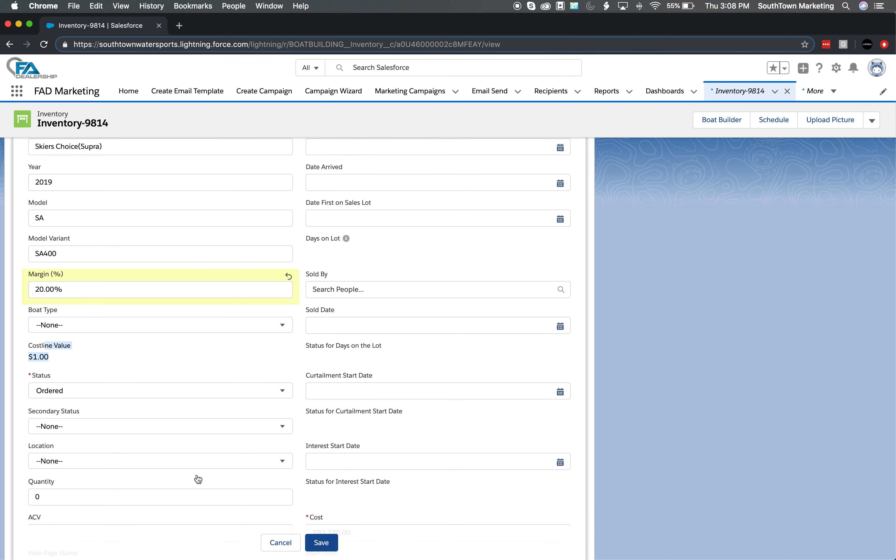
left_click(321, 542)
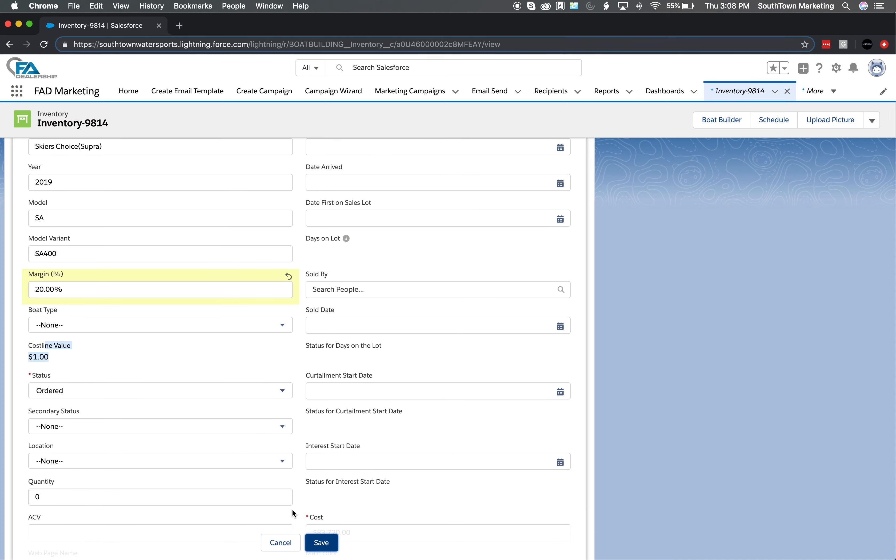
Examine the saved record's product details and dealer prices, particularly the Minimum Sell Price.
scroll(220, 408, "down", 6)
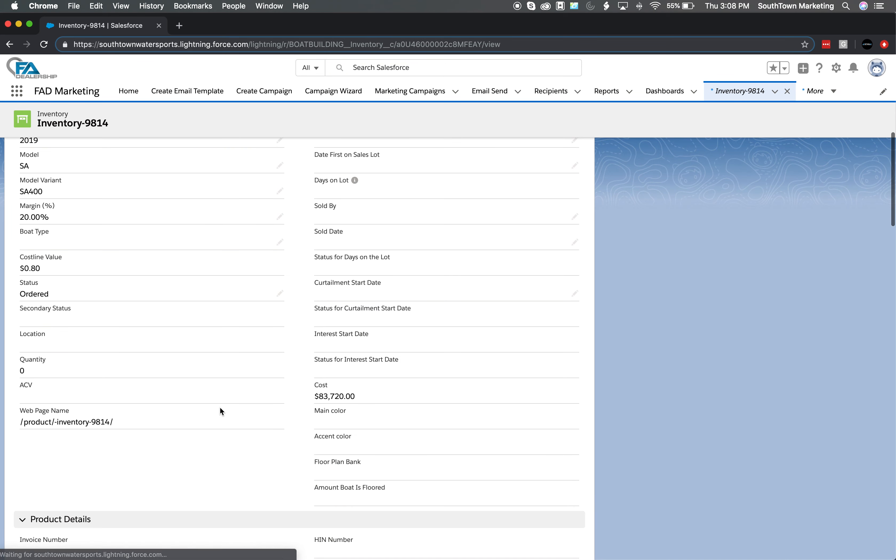
scroll(220, 408, "down", 8)
scroll(220, 407, "down", 5)
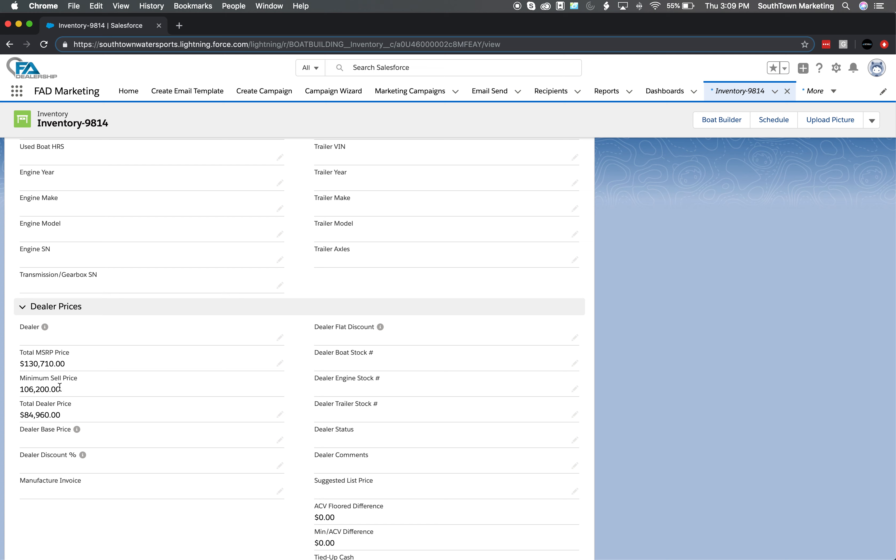
left_click_drag(59, 387, 20, 391)
left_click(88, 385)
scroll(88, 385, "up", 10)
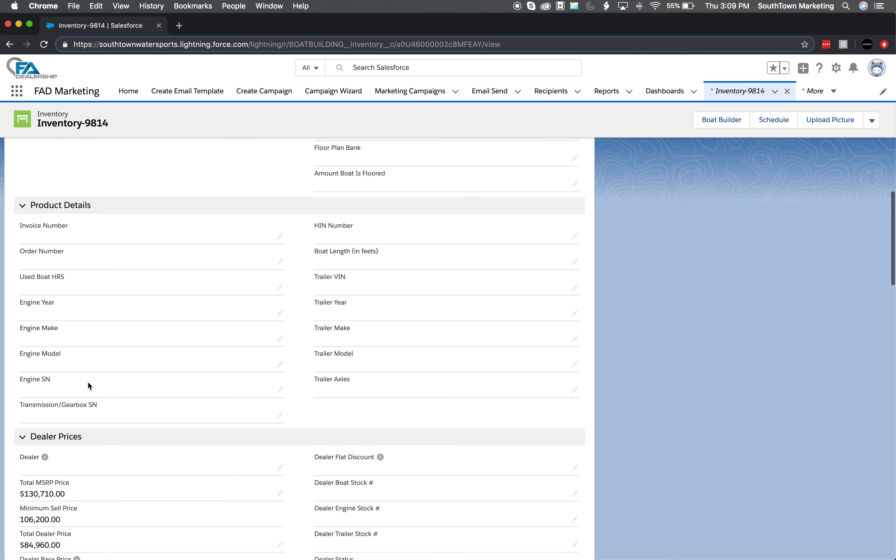
scroll(88, 382, "up", 6)
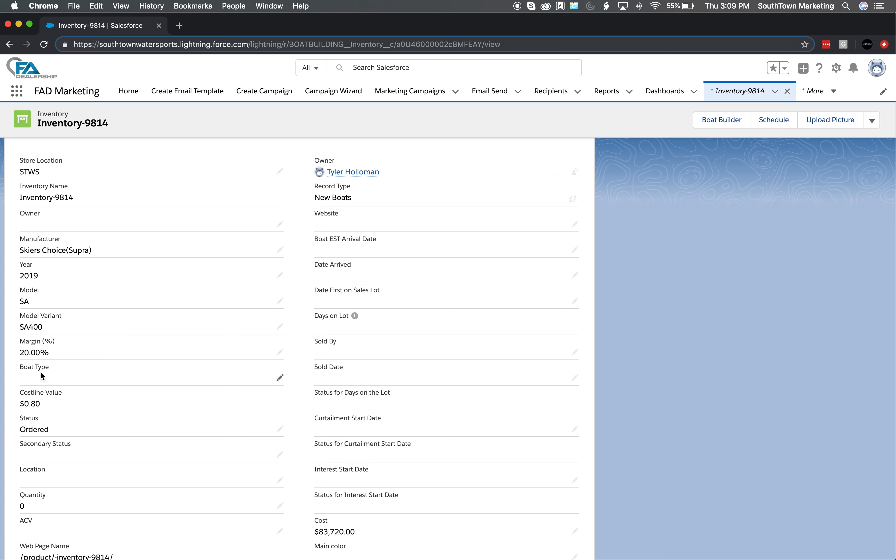
Reopen the record for editing and set the Boat Type to Inboard.
double_click(78, 377)
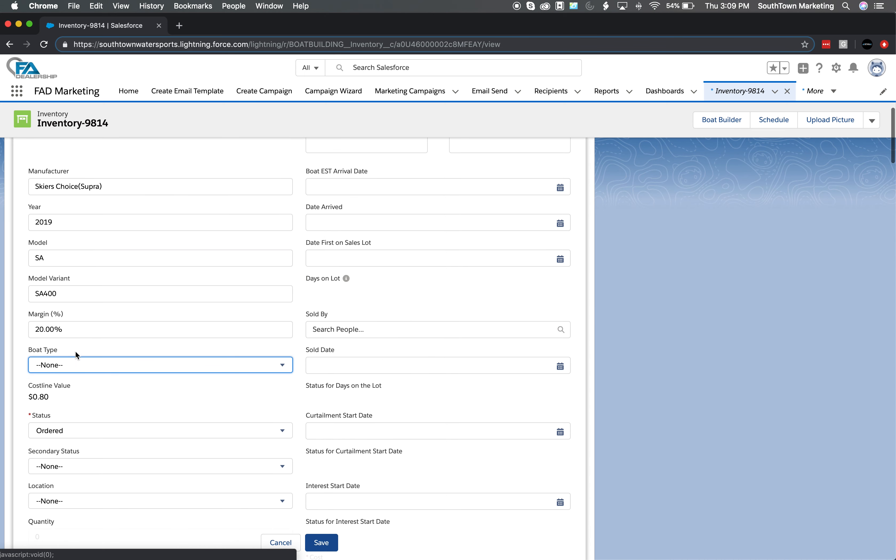
left_click(109, 365)
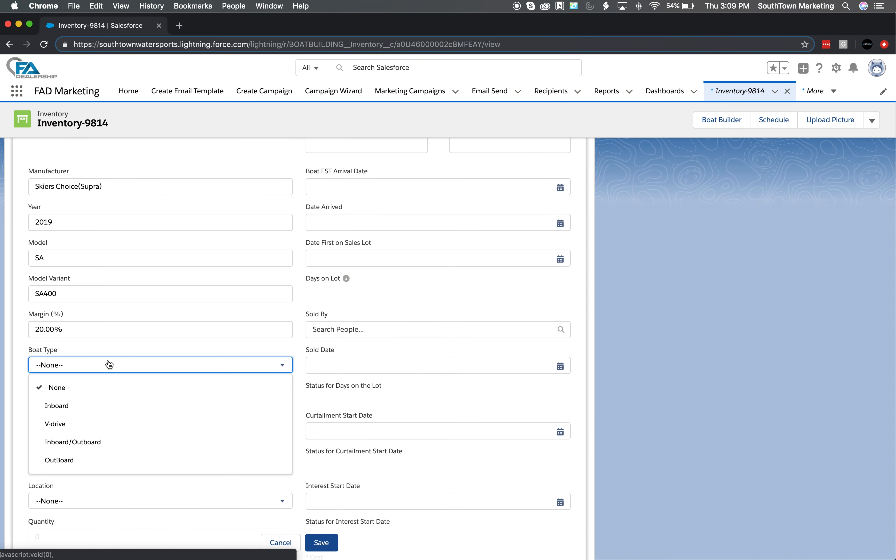
left_click(64, 400)
scroll(95, 389, "down", 4)
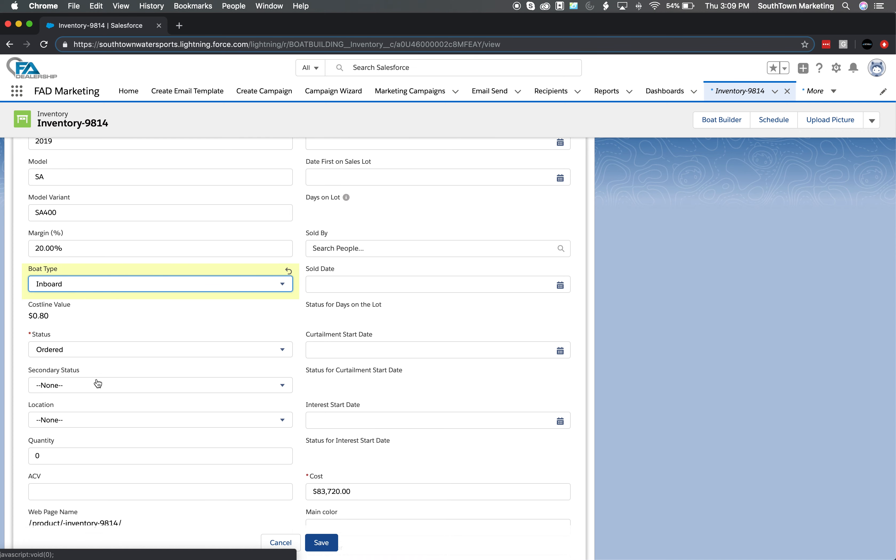
Look through all the available Status choices and keep the boat's Status as Ordered.
left_click(82, 357)
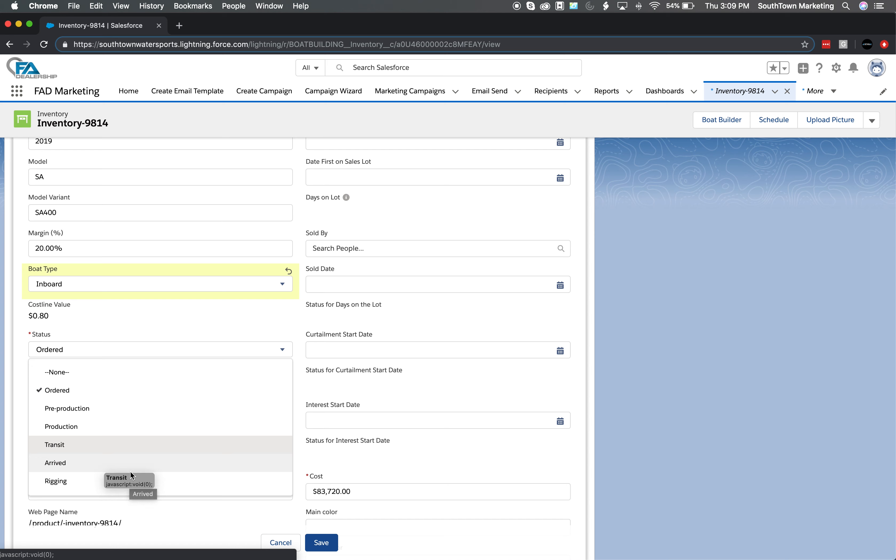
scroll(148, 446, "down", 2)
scroll(148, 446, "down", 3)
scroll(147, 446, "up", 3)
scroll(147, 446, "up", 2)
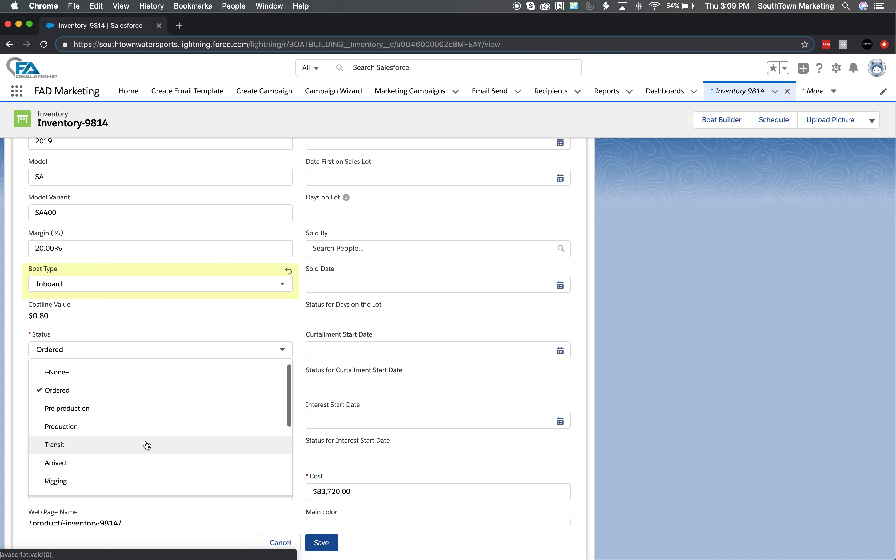
left_click(82, 395)
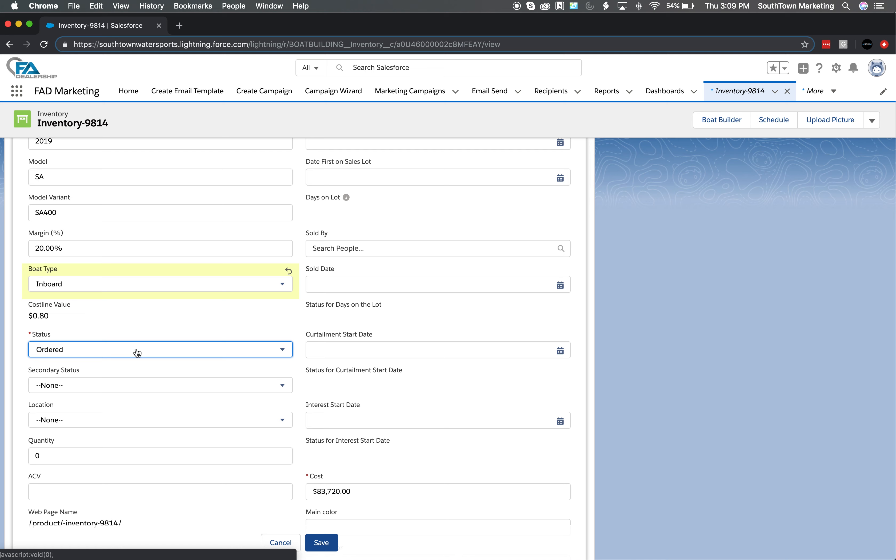
Set the Secondary Status to Stock and check its other choices.
left_click(88, 386)
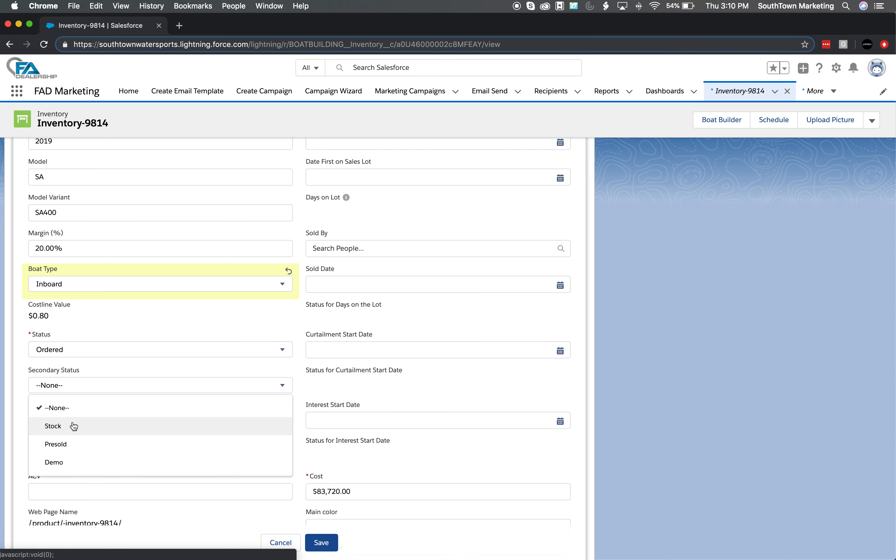
left_click(74, 427)
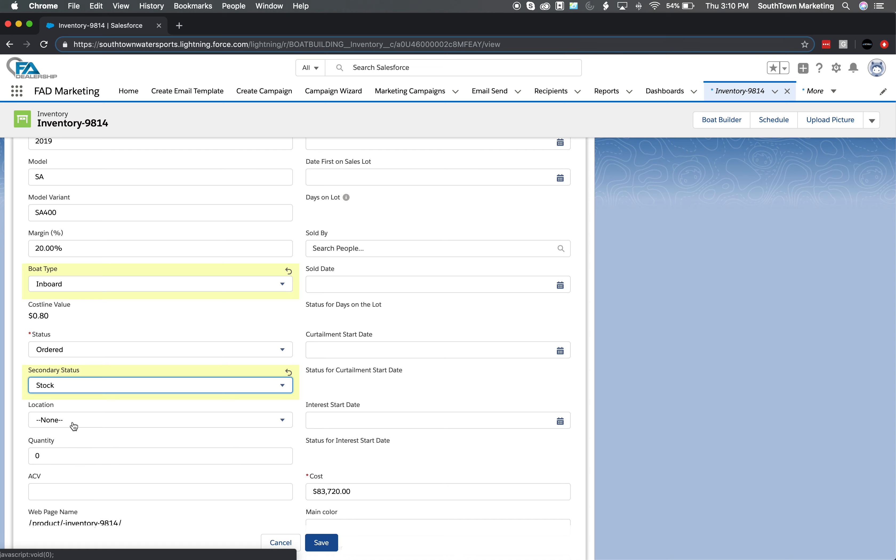
left_click(68, 393)
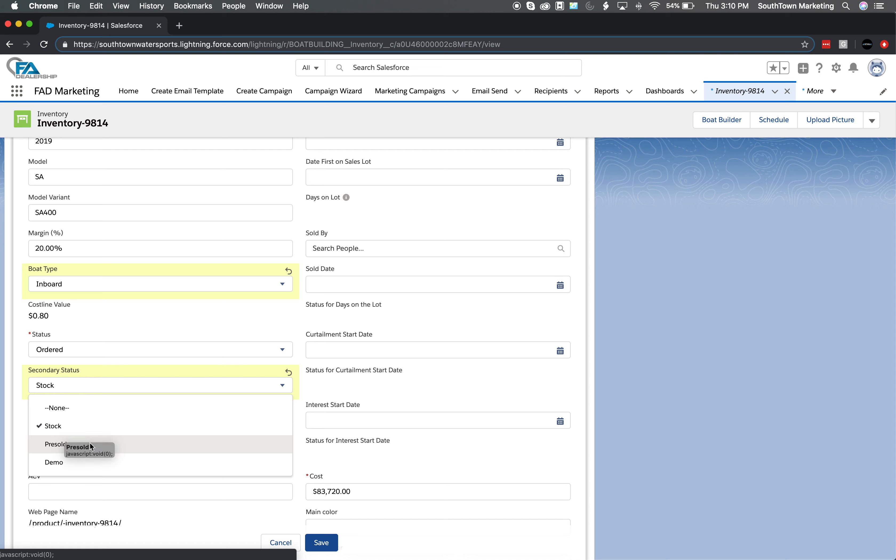
left_click(92, 426)
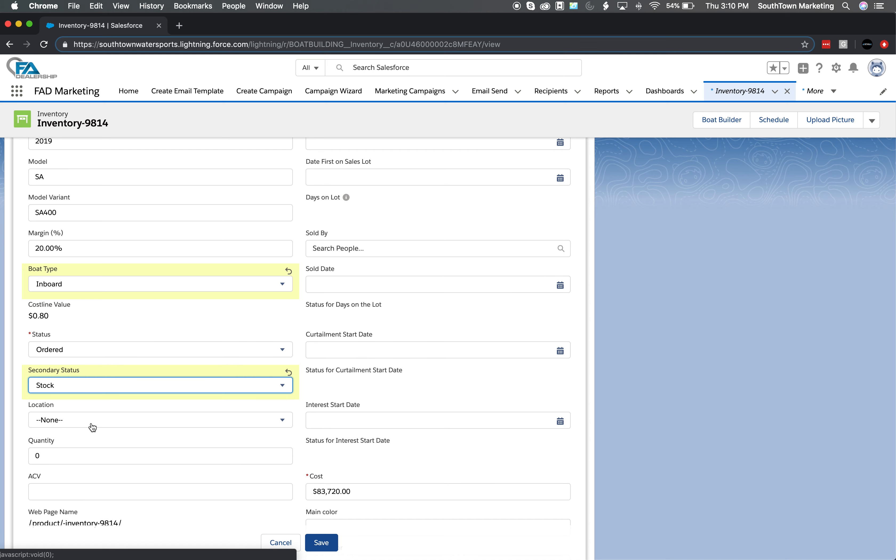
Review the Location choices and set the boat's Location to Charlotte Showroom.
left_click(100, 421)
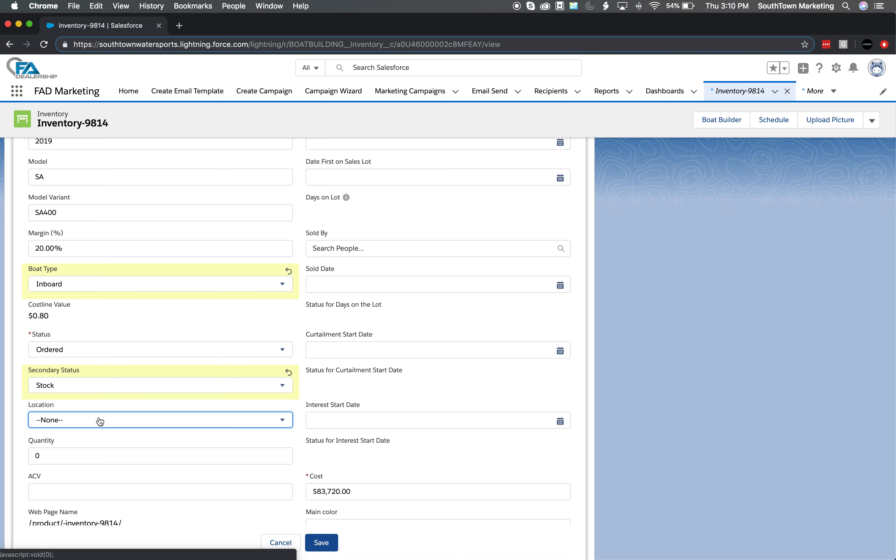
scroll(140, 397, "down", 1)
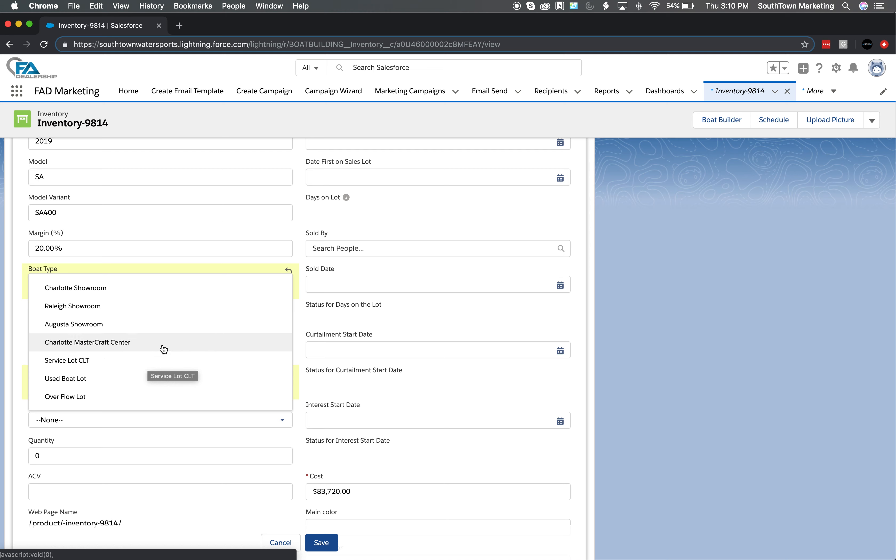
left_click(294, 332)
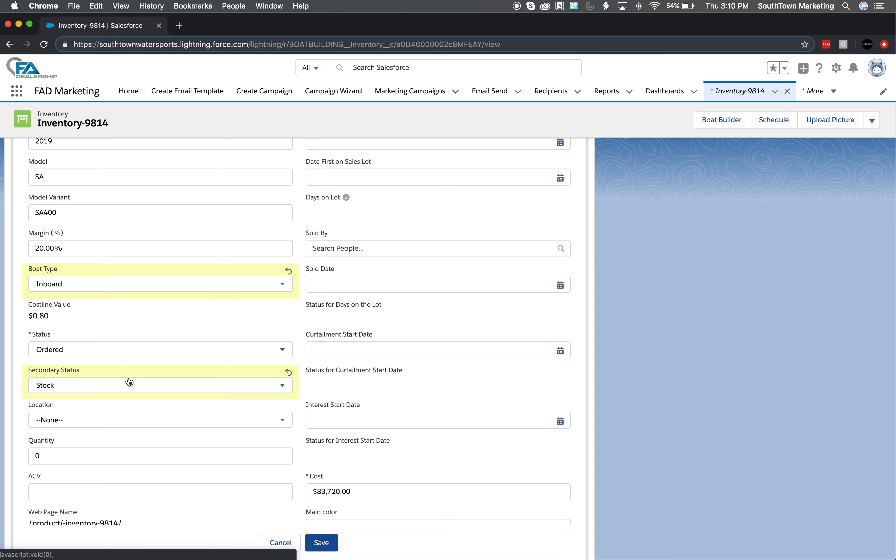
left_click(90, 422)
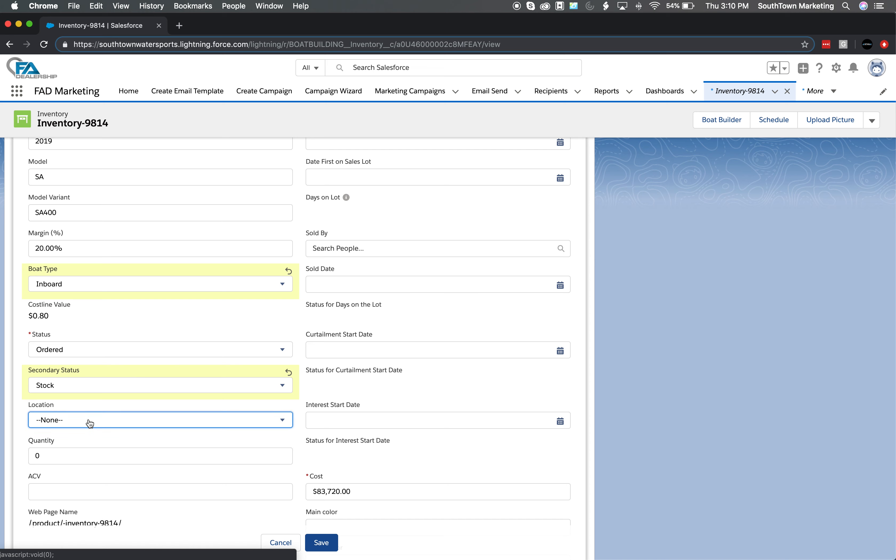
left_click(90, 312)
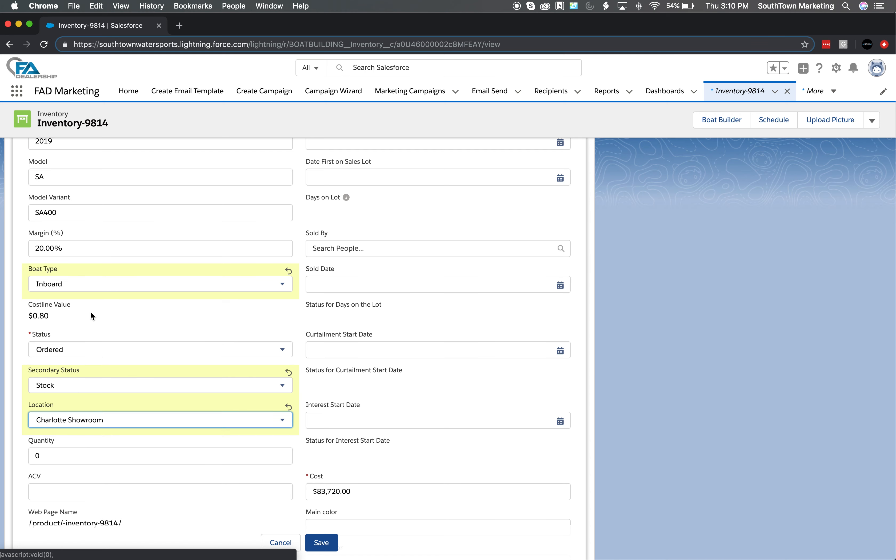
Set the Quantity to 1 and leave the ACV field empty.
left_click(67, 457)
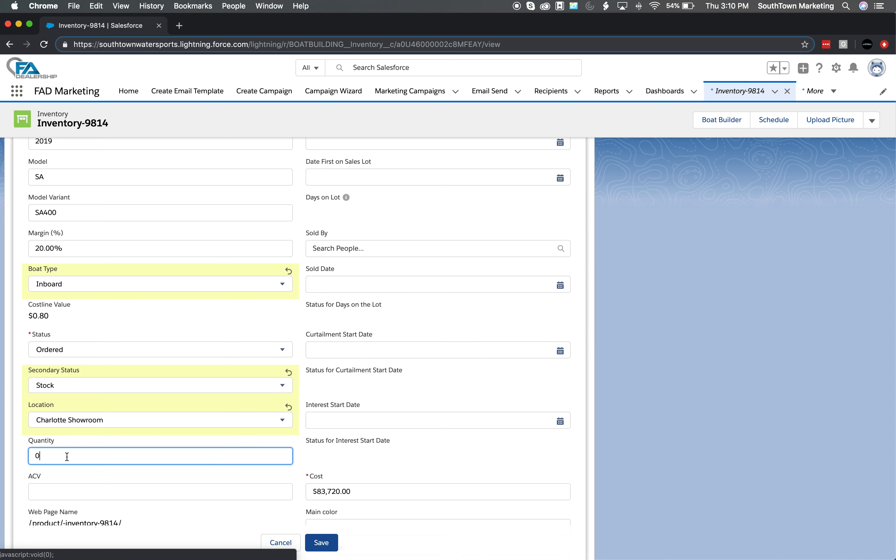
key("BackSpace")
type("1")
left_click(121, 495)
scroll(120, 493, "down", 3)
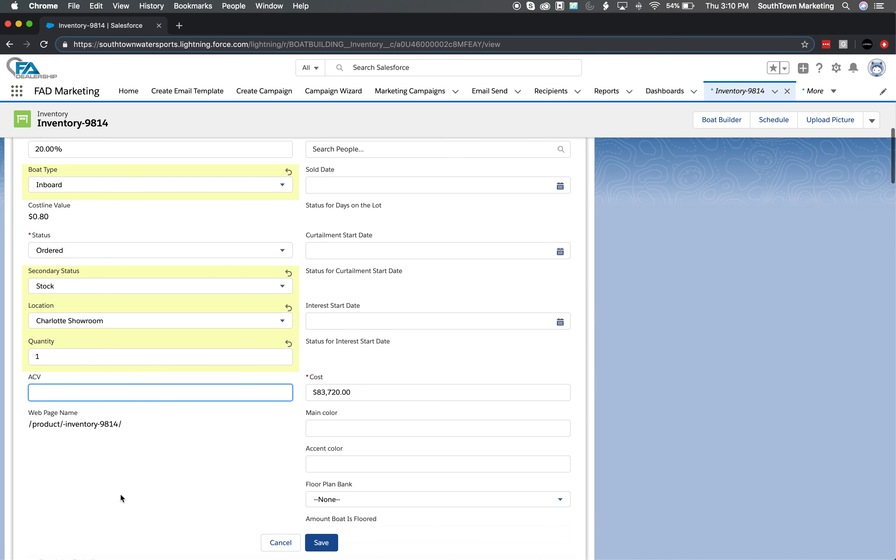
left_click(294, 412)
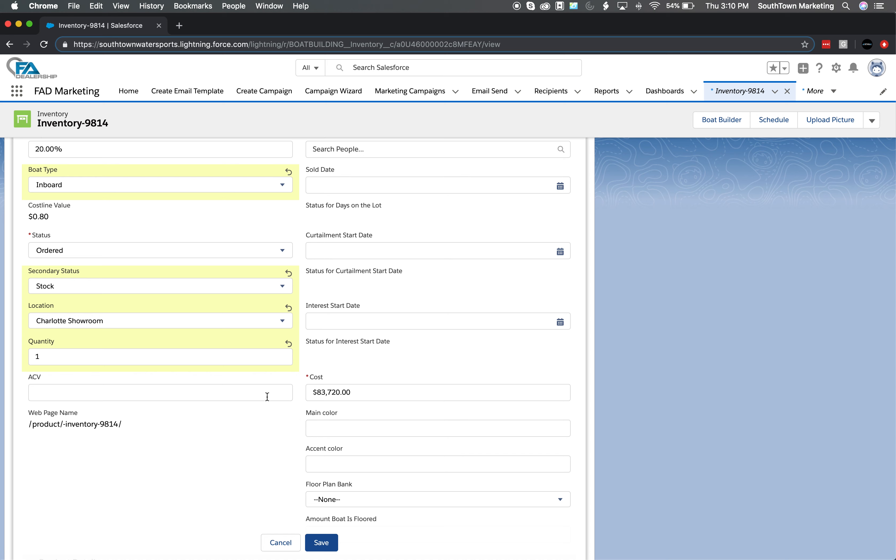
Look over the record's arrival, sales lot and sold date fields without entering anything.
scroll(335, 421, "up", 3)
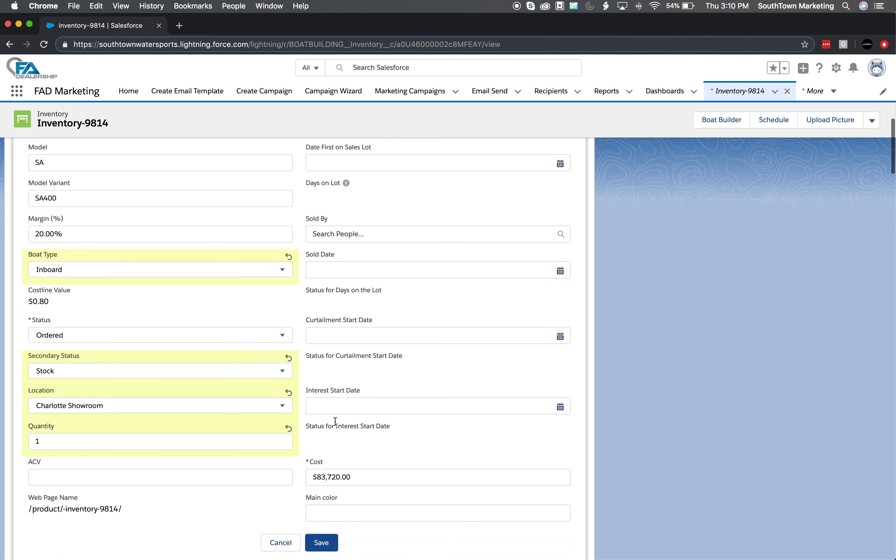
scroll(335, 421, "up", 3)
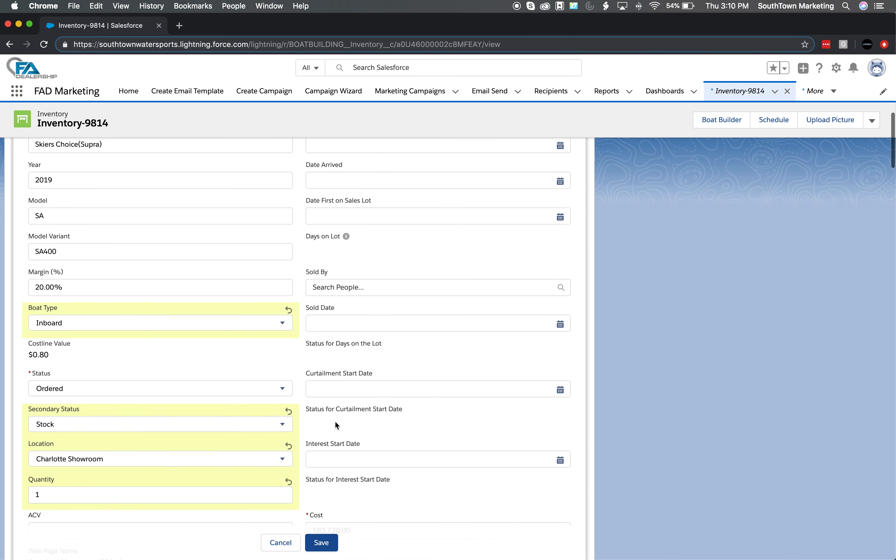
scroll(335, 421, "up", 2)
right_click(335, 421)
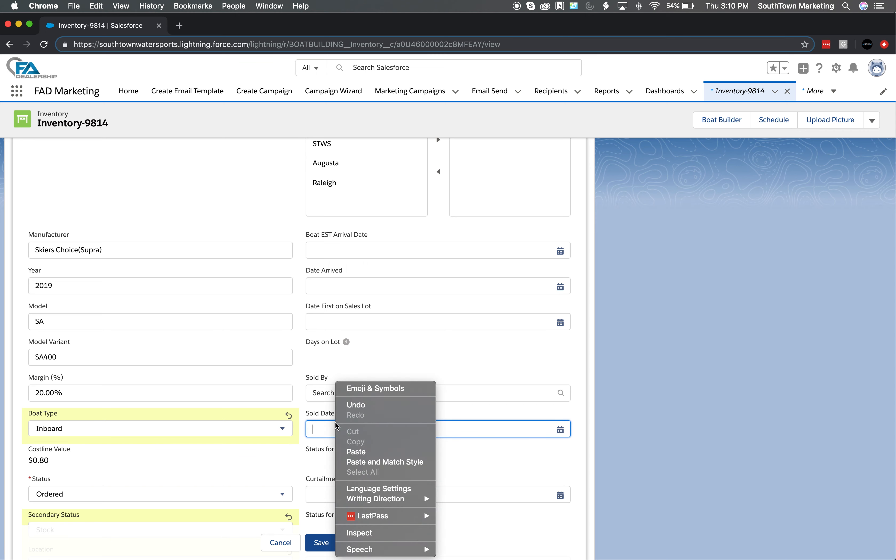
left_click(321, 373)
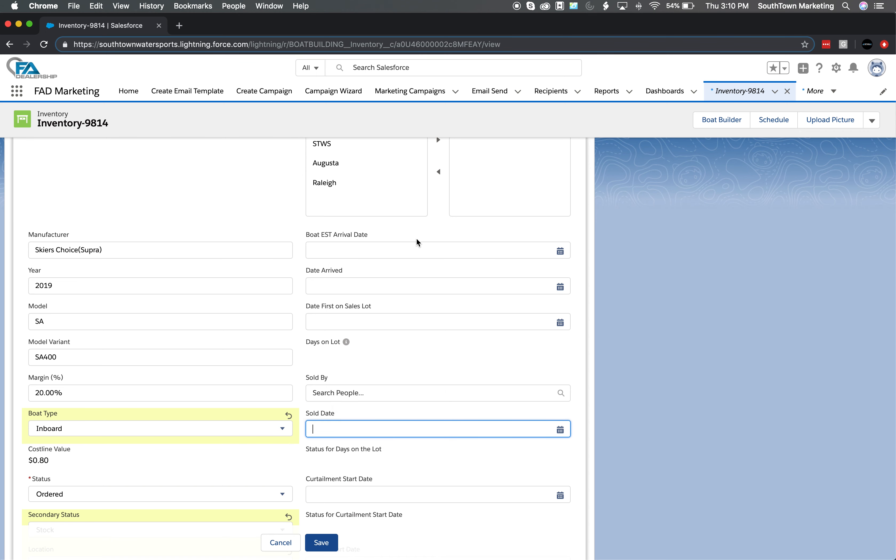
Review the boat's Date Arrived and Date First on Sales Lot fields, leaving both dates empty.
scroll(408, 241, "up", 2)
scroll(408, 242, "down", 2)
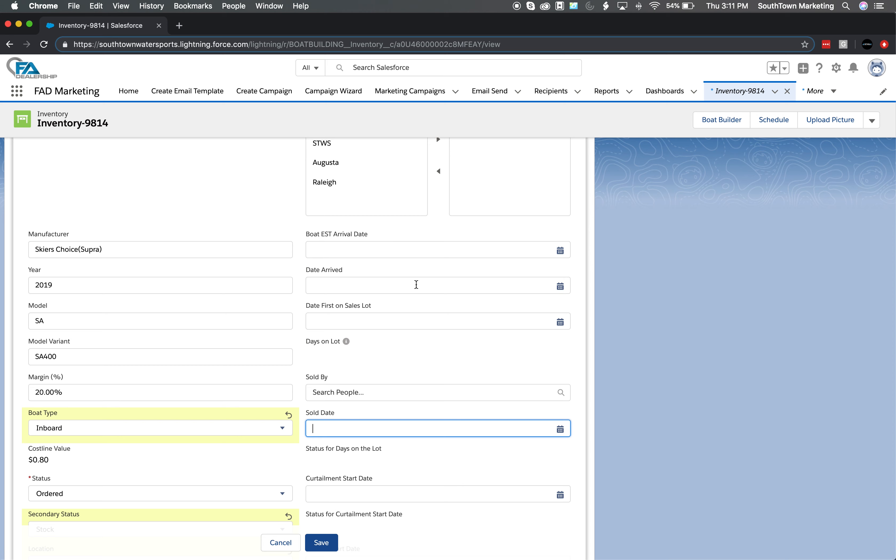
left_click(355, 287)
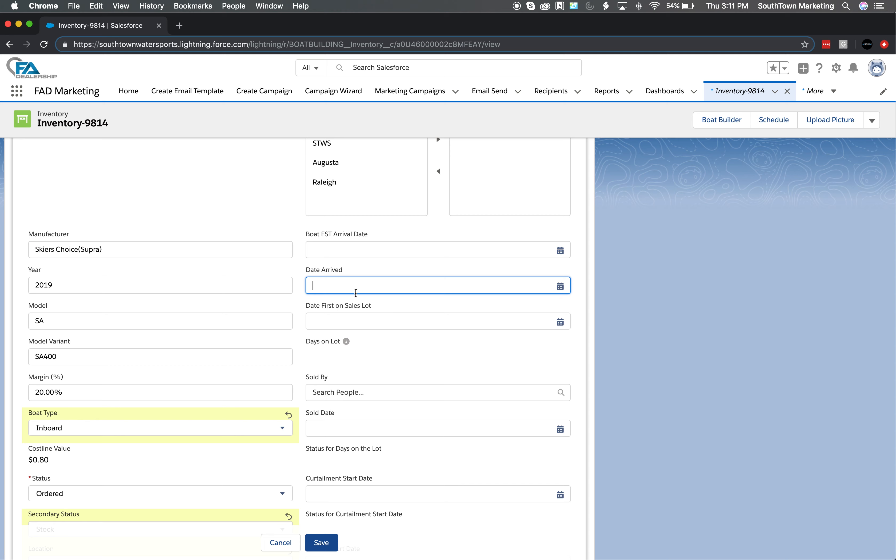
left_click(355, 292)
left_click(473, 319)
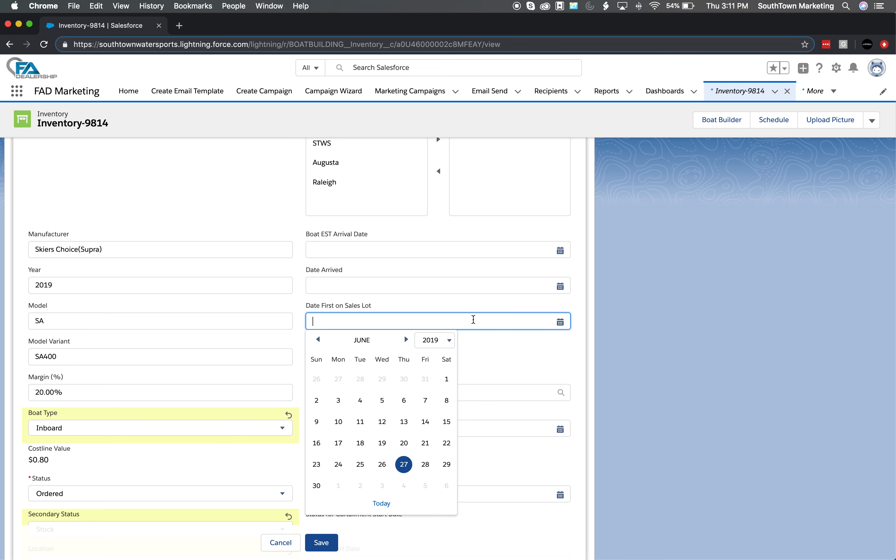
left_click(482, 354)
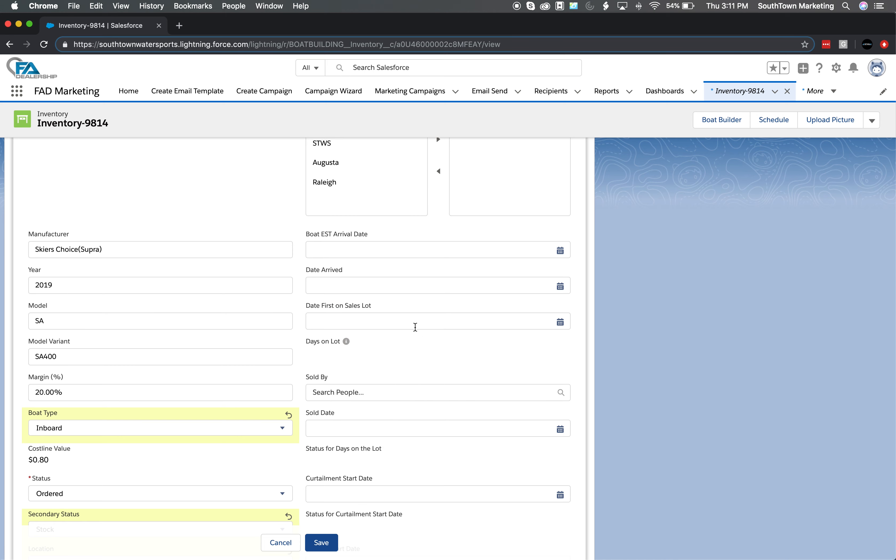
left_click(415, 327)
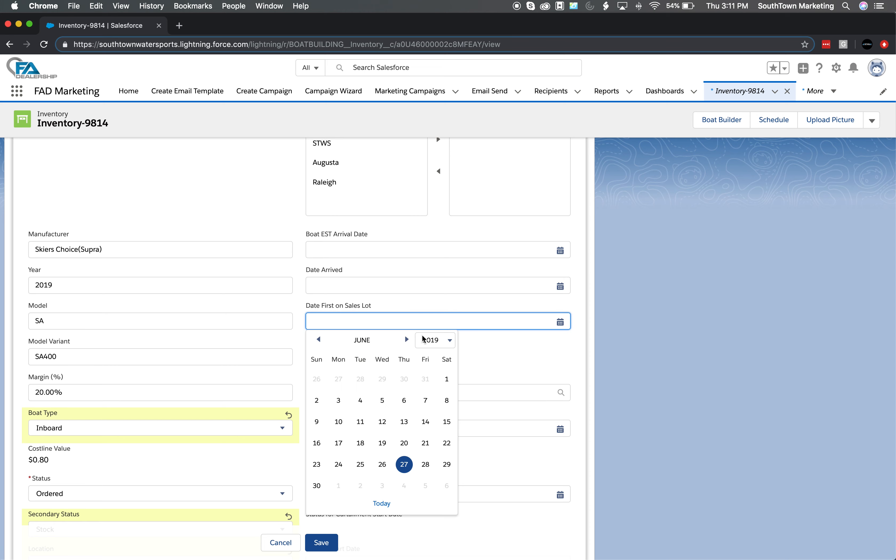
left_click(503, 350)
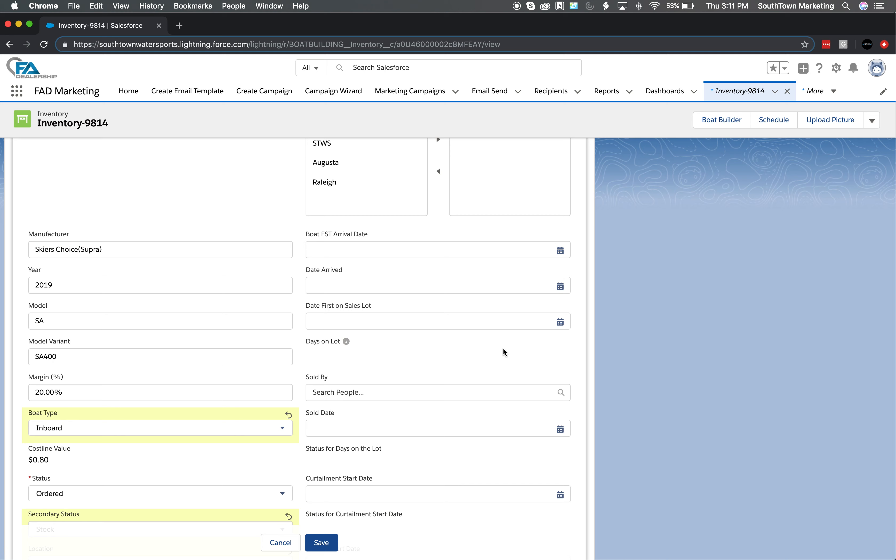
scroll(504, 349, "down", 3)
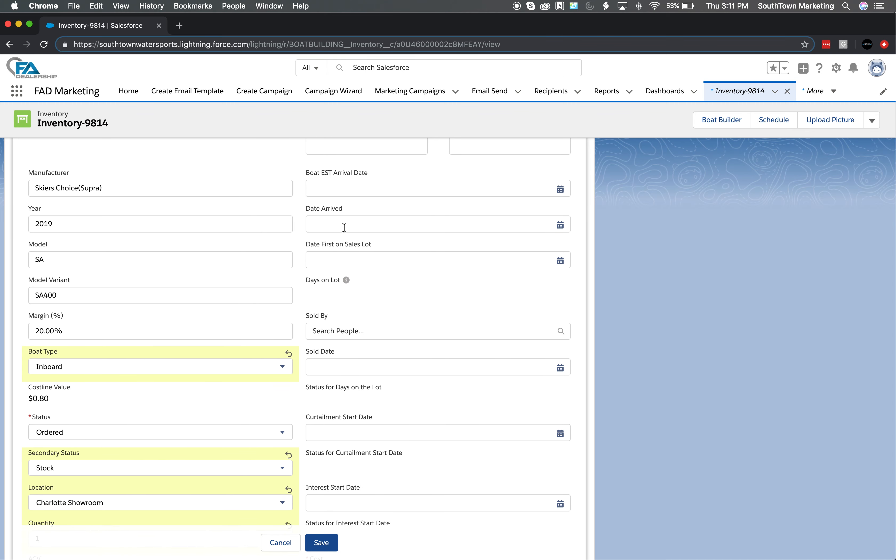
left_click(358, 225)
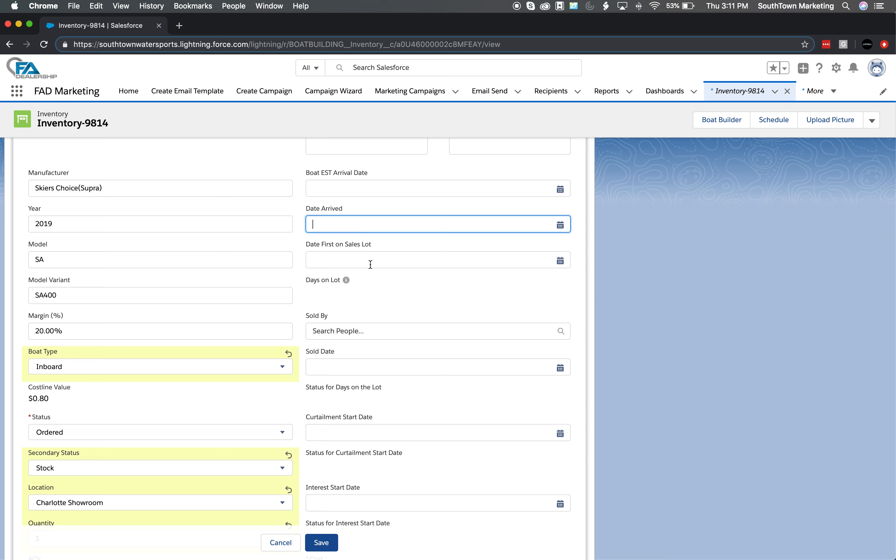
Look over the Curtailment Start Date and Interest Start Date fields and their status fields without entering dates.
scroll(386, 315, "down", 1)
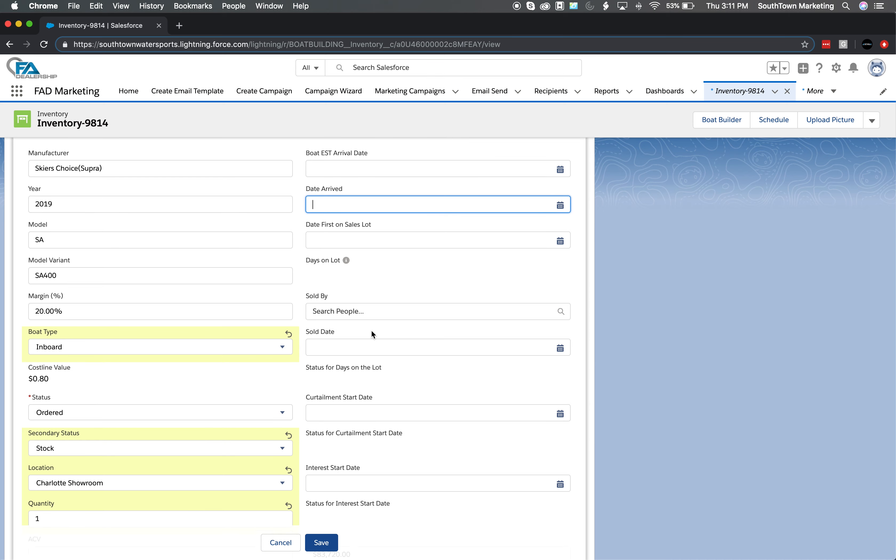
scroll(372, 382, "down", 1)
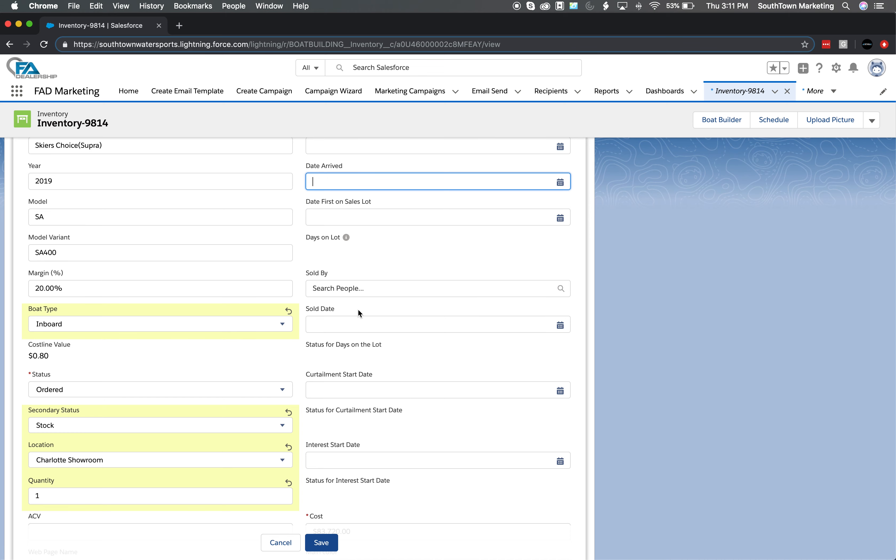
scroll(417, 350, "down", 1)
scroll(418, 351, "down", 2)
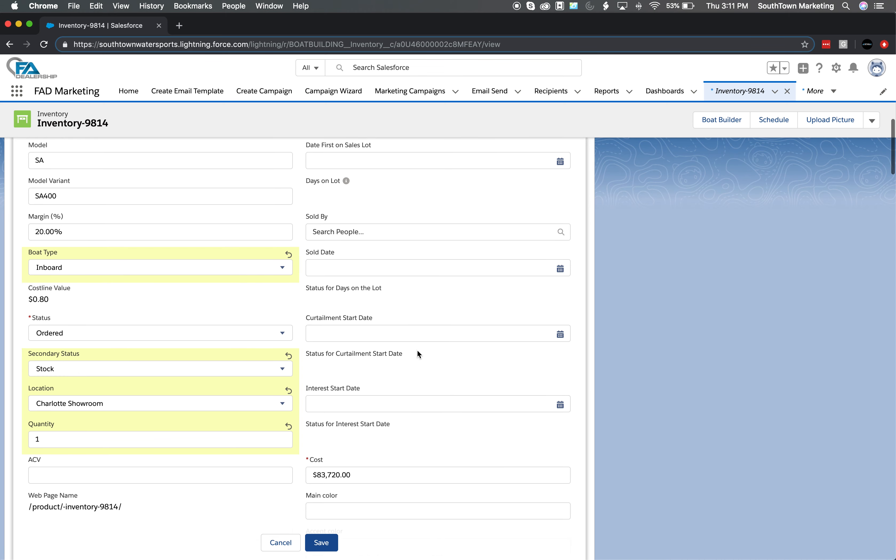
left_click(365, 337)
left_click(475, 365)
scroll(471, 363, "down", 2)
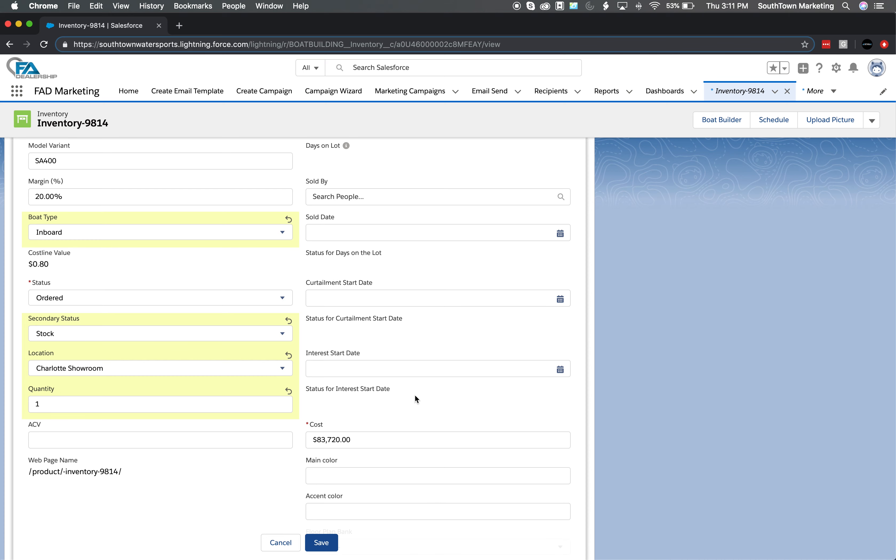
scroll(440, 405, "down", 3)
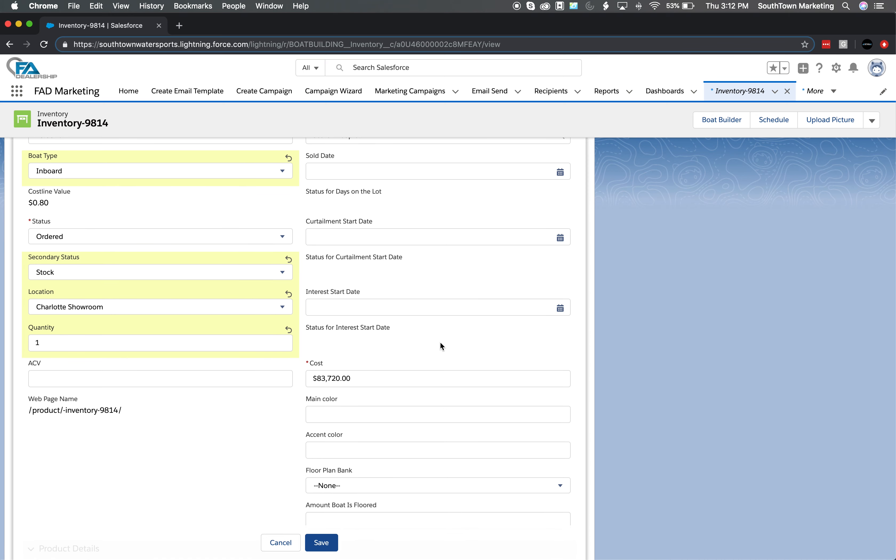
Check the boat's required Cost amount and the Main color field without changing either.
scroll(441, 343, "down", 5)
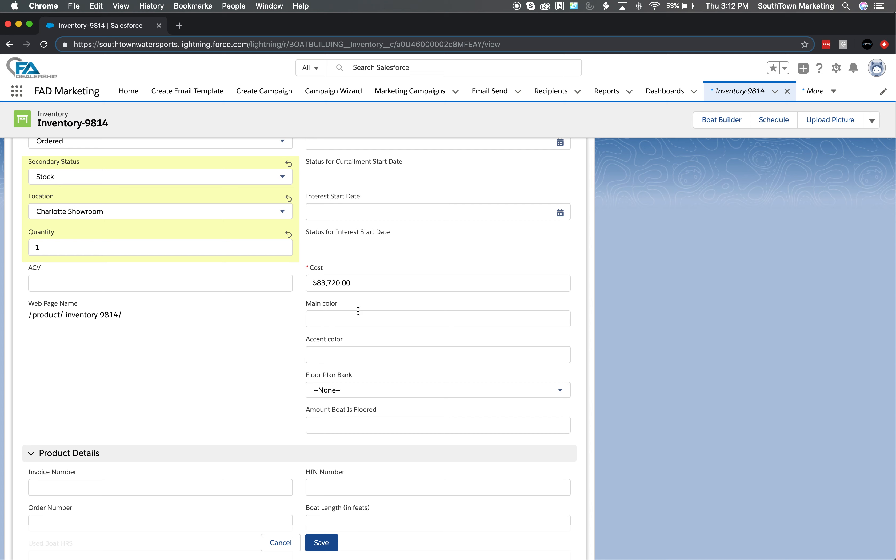
left_click(357, 286)
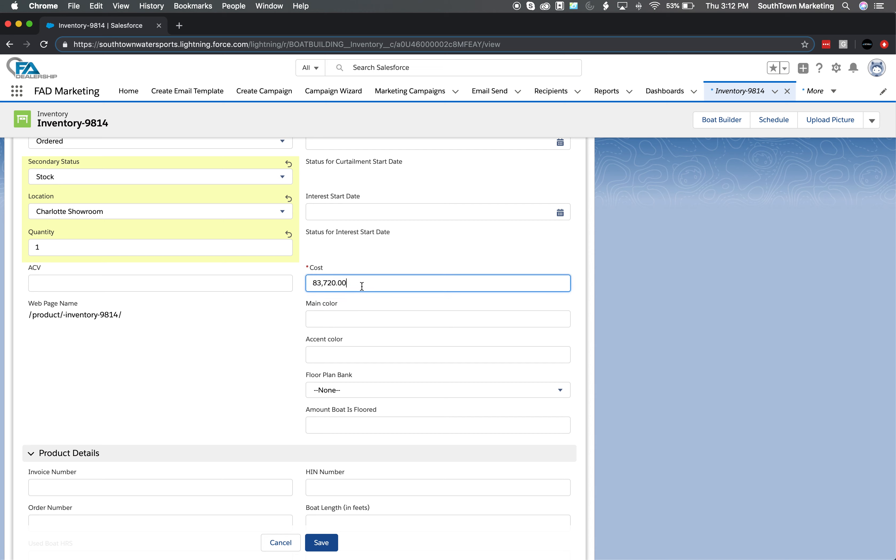
left_click_drag(351, 281, 313, 289)
left_click(367, 291)
left_click(383, 314)
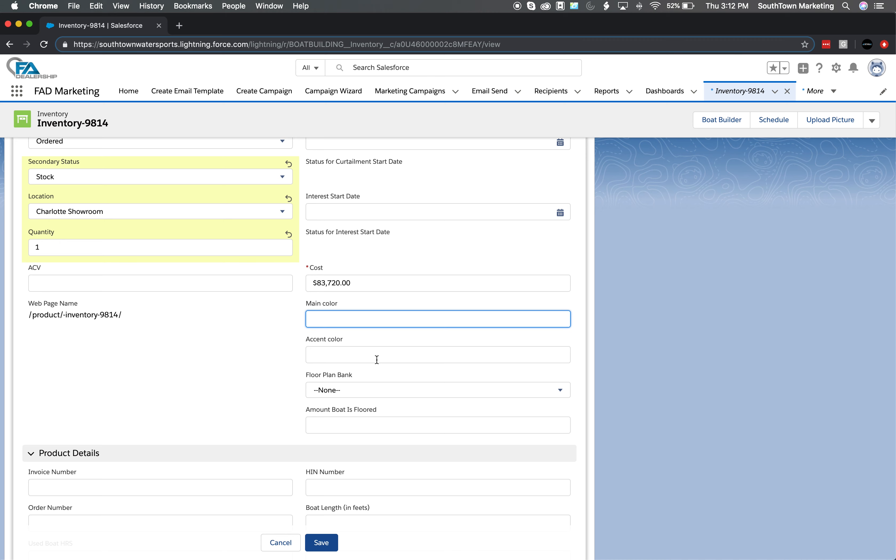
Review the Accent color, Floor Plan Bank and Amount Boat Is Floored fields, leaving Floor Plan Bank at --None--.
scroll(377, 359, "down", 3)
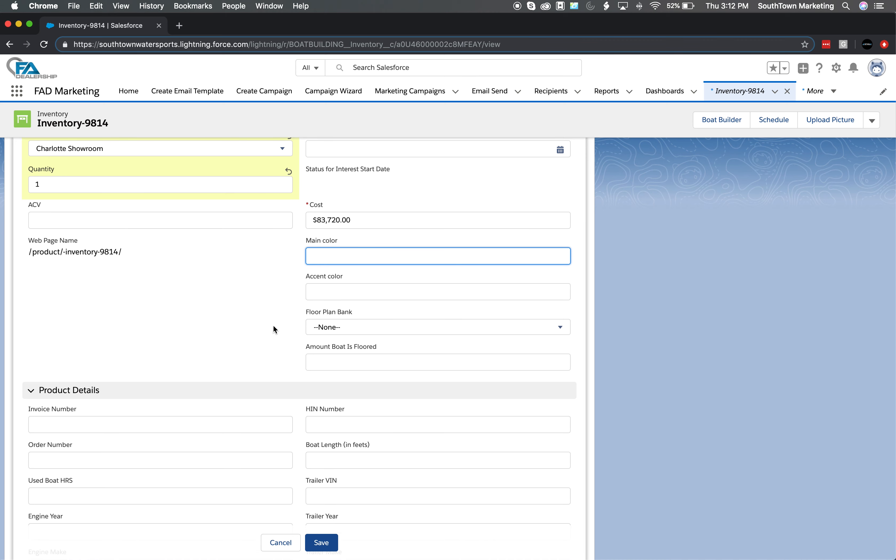
left_click(279, 277)
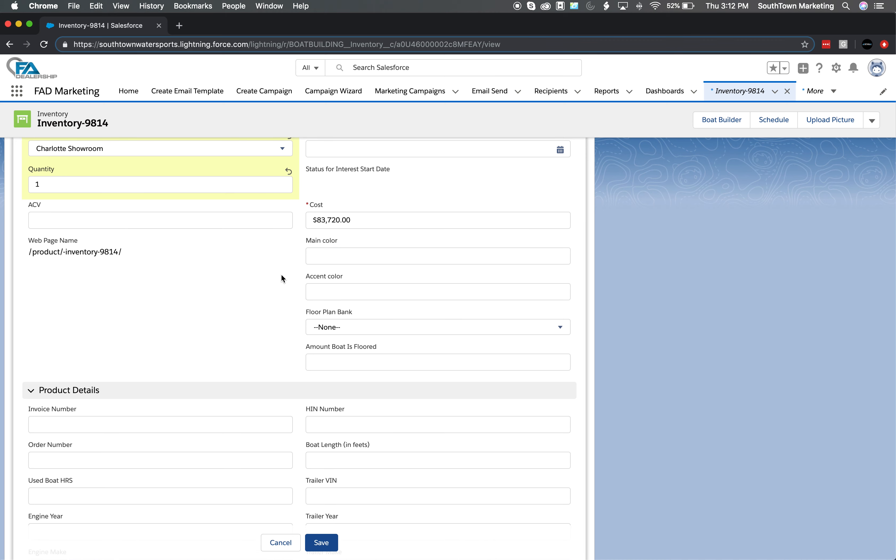
left_click_drag(283, 278, 352, 356)
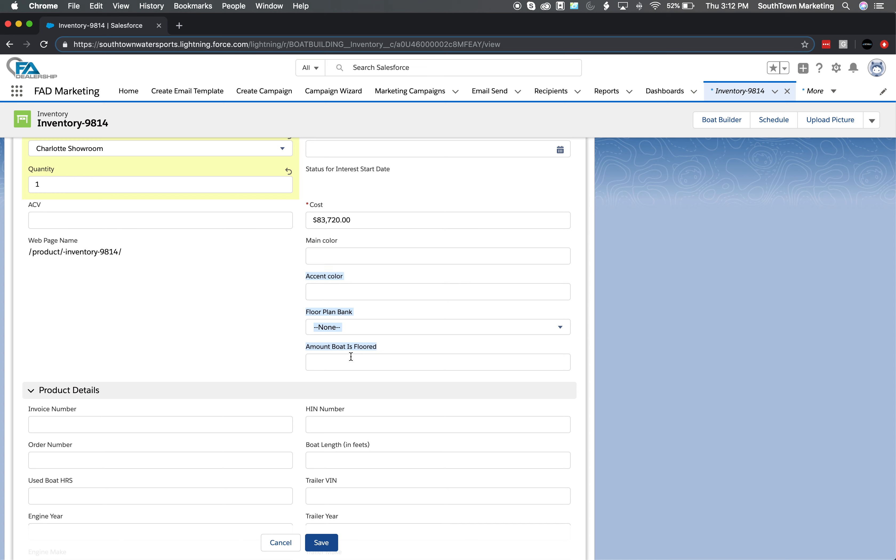
left_click(284, 343)
left_click(349, 326)
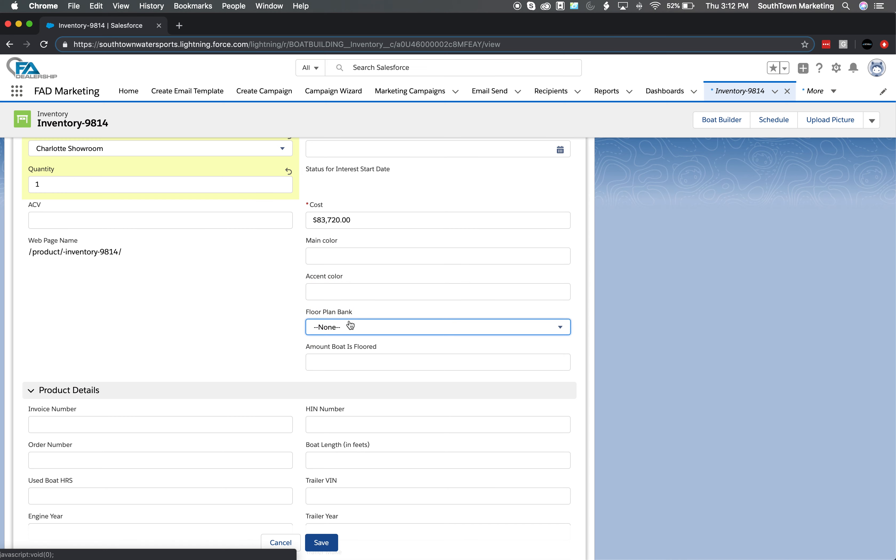
left_click(282, 335)
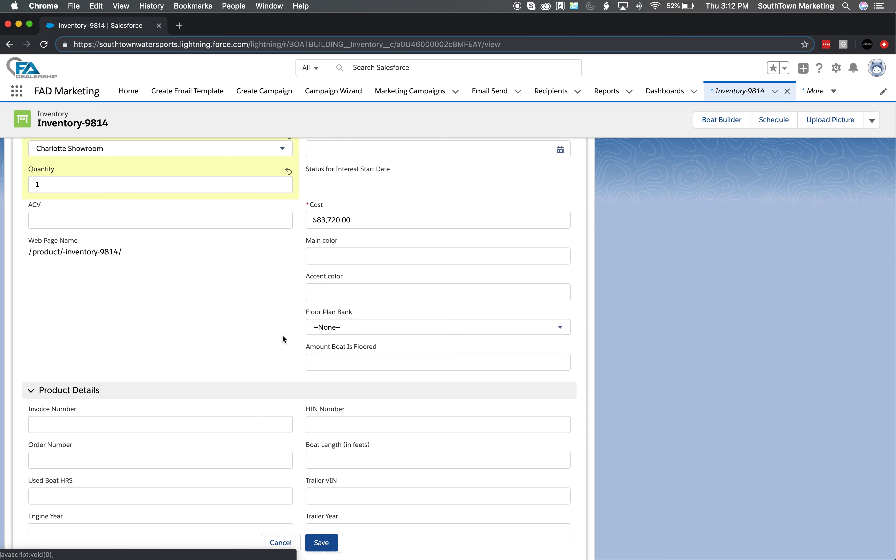
Examine the Product Details section's invoice, HIN, engine and trailer fields.
scroll(265, 346, "down", 3)
scroll(263, 345, "down", 3)
right_click(262, 344)
left_click(264, 337)
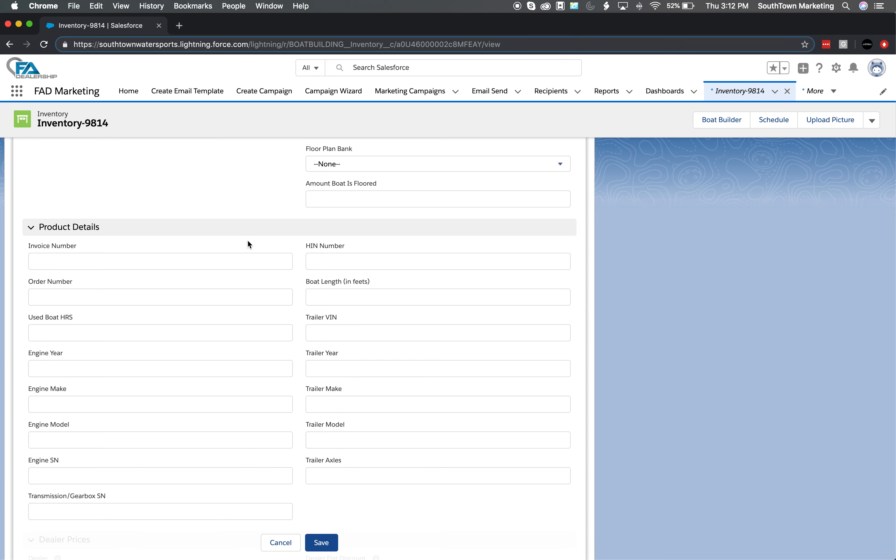
scroll(248, 241, "down", 2)
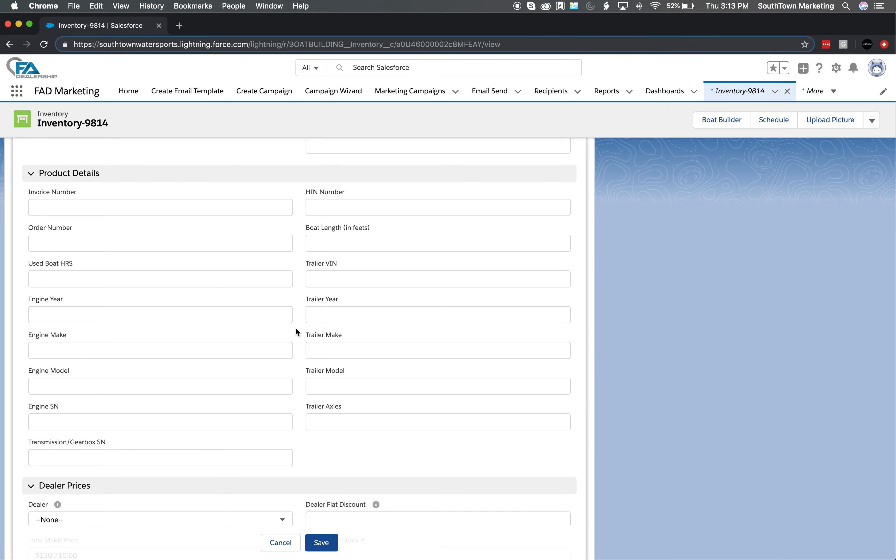
scroll(301, 387, "down", 3)
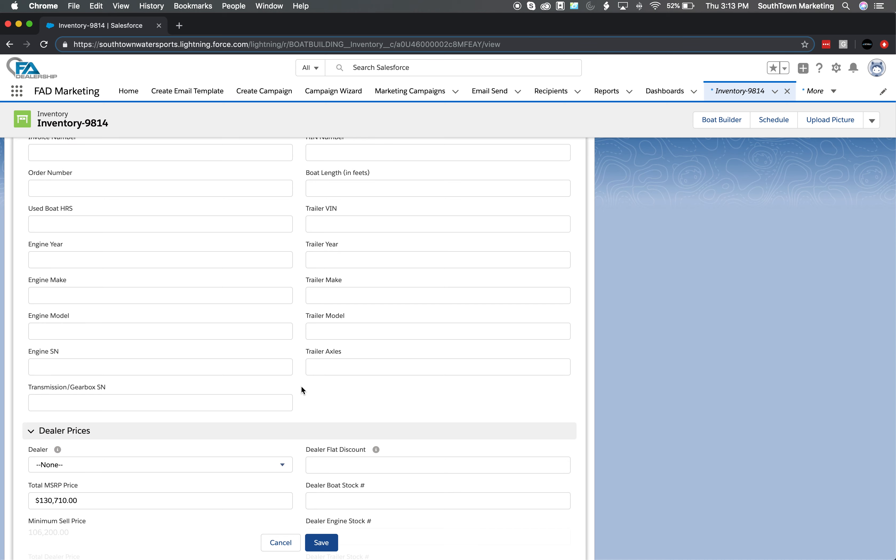
scroll(301, 390, "up", 2)
Examine the Dealer Prices section, including the MSRP, minimum sell and total dealer prices and the Manufacture Invoice field.
scroll(301, 390, "down", 4)
scroll(302, 387, "down", 10)
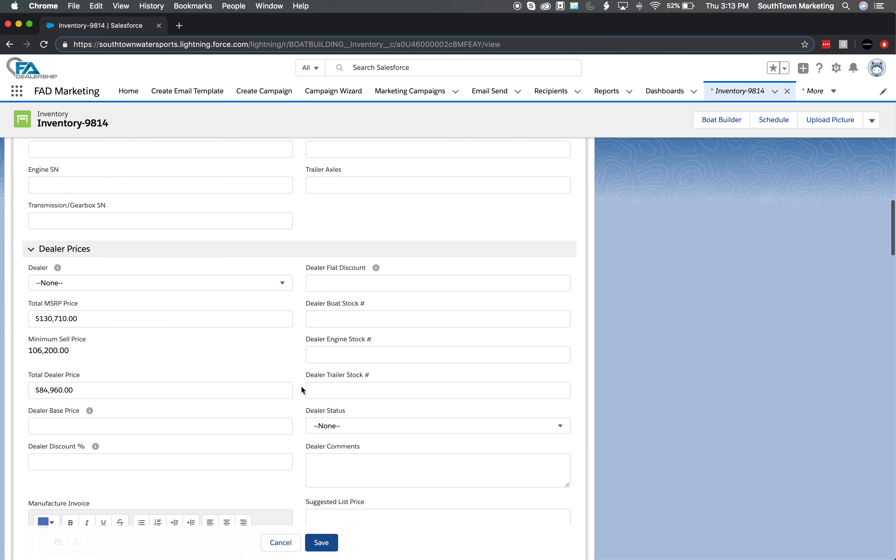
scroll(302, 386, "down", 2)
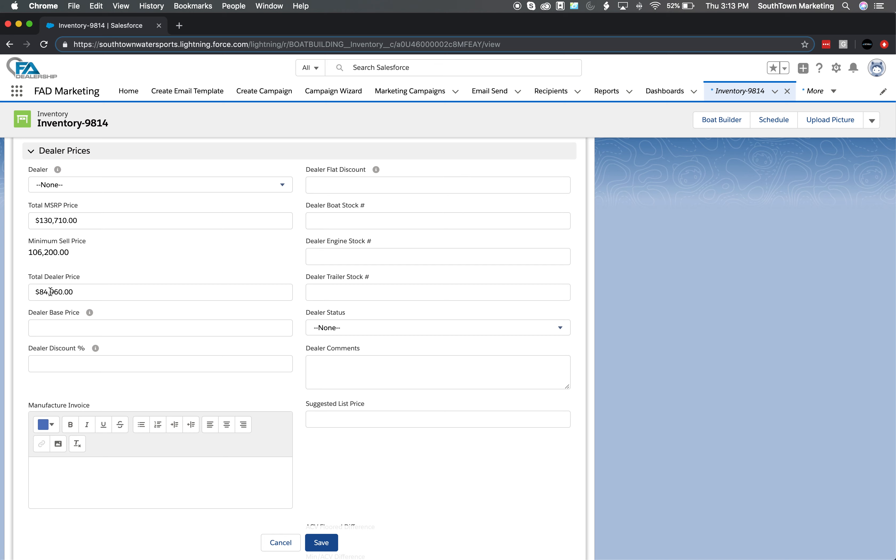
left_click(77, 293)
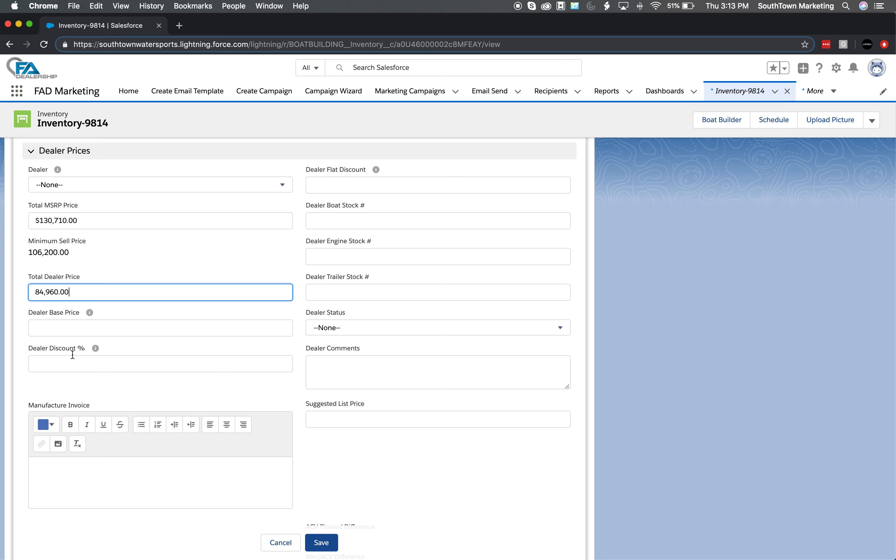
left_click(82, 471)
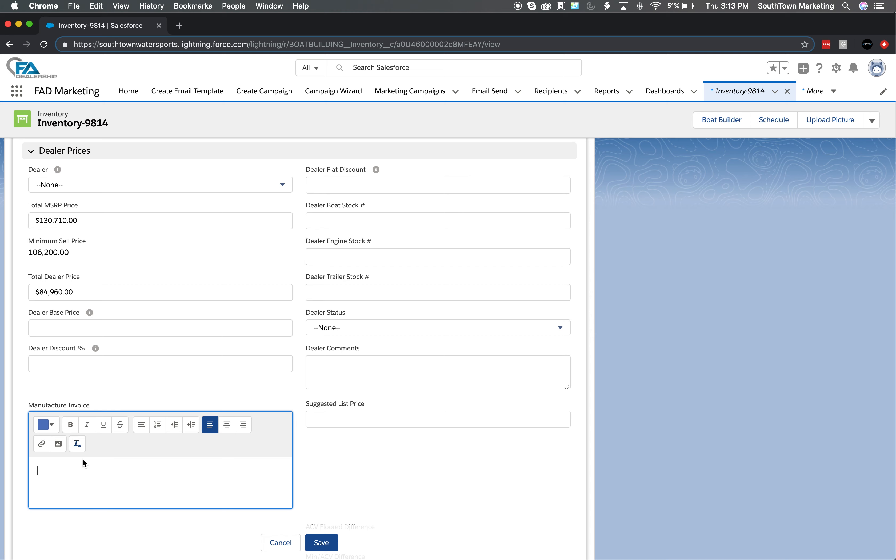
Look over the Suggested List Price, ACV Floored Difference, Min/ACV Difference and Tied-Up Cash fields.
scroll(319, 475, "down", 2)
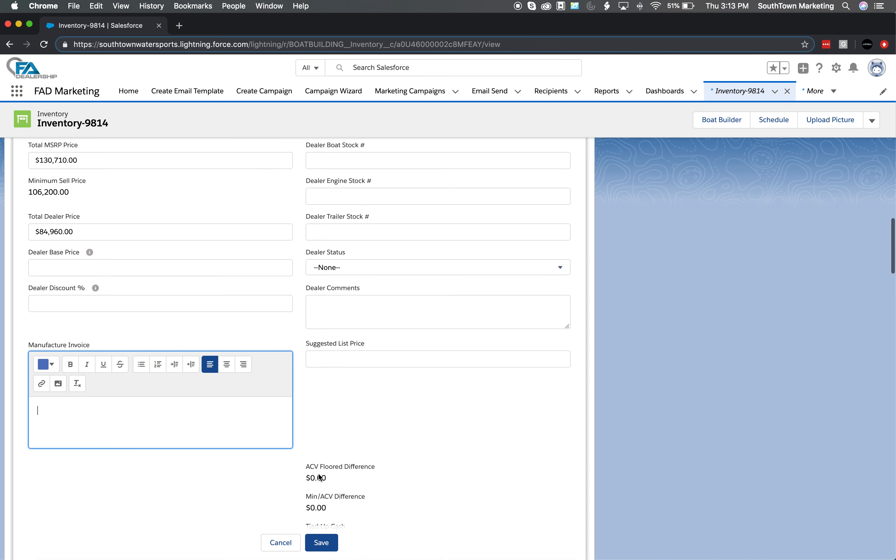
scroll(319, 474, "up", 1)
left_click(348, 440)
scroll(349, 440, "down", 5)
scroll(348, 439, "down", 6)
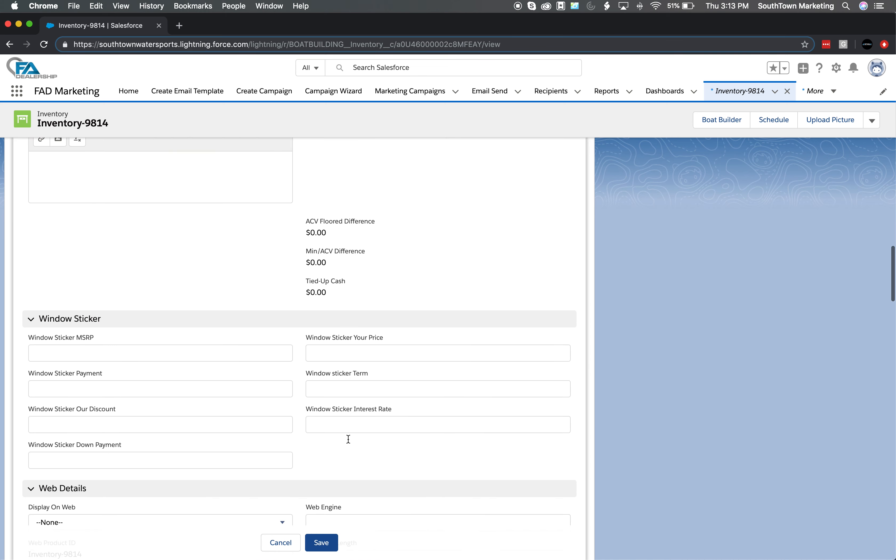
Review the Window Sticker price, payment, term and interest rate fields, and bring the Web Details section into view.
left_click(365, 244)
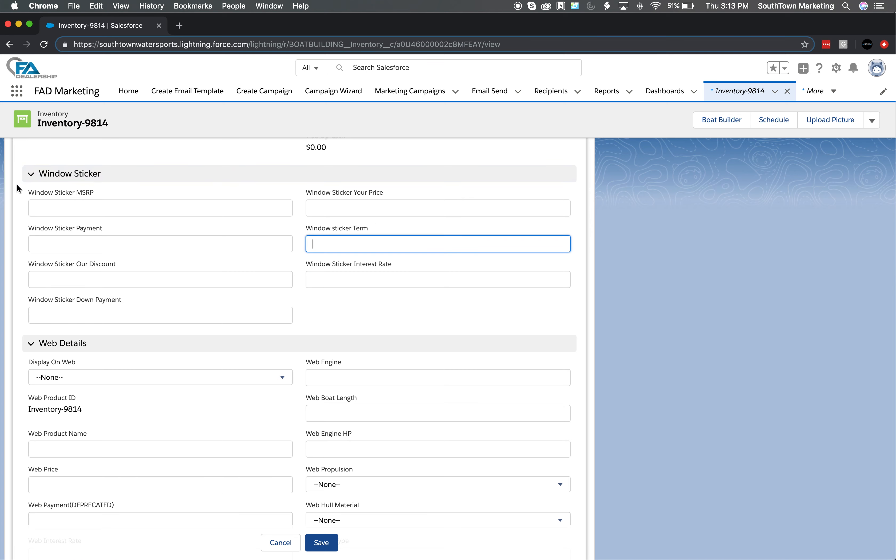
left_click(350, 330)
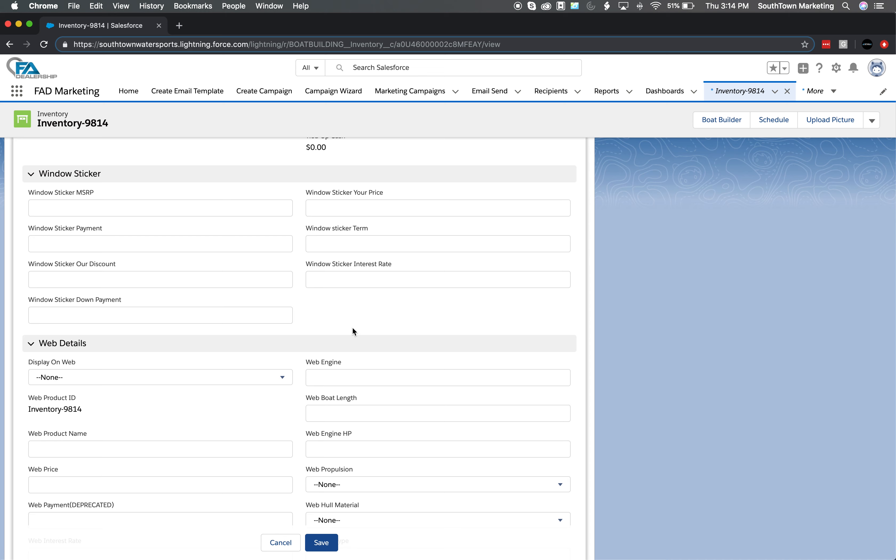
scroll(353, 328, "down", 3)
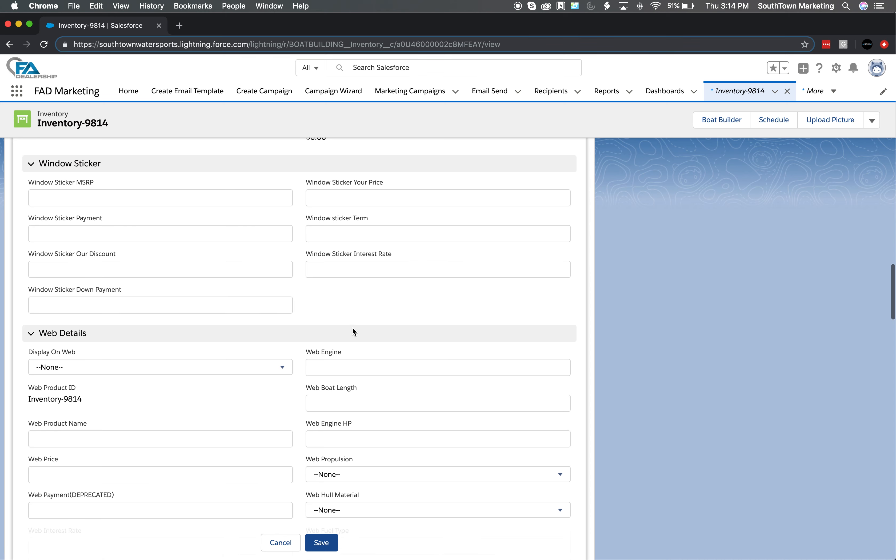
scroll(353, 328, "up", 2)
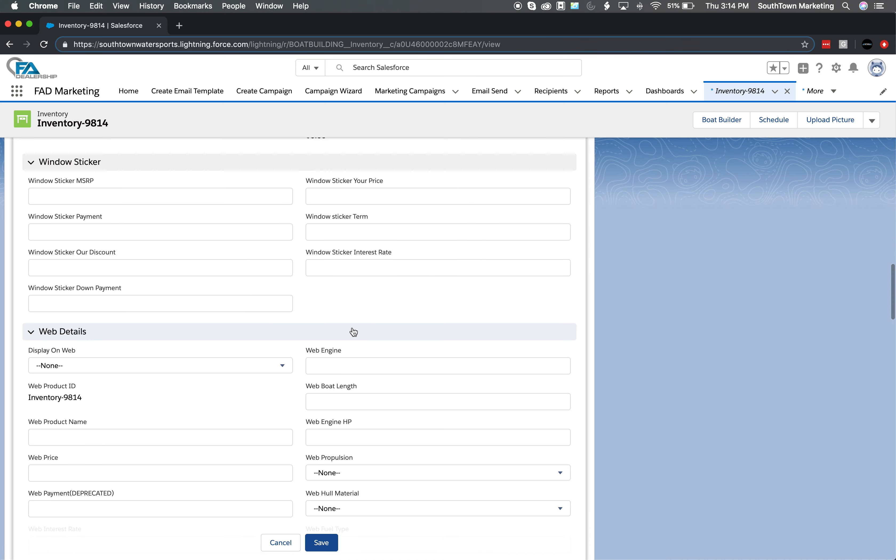
scroll(258, 298, "down", 5)
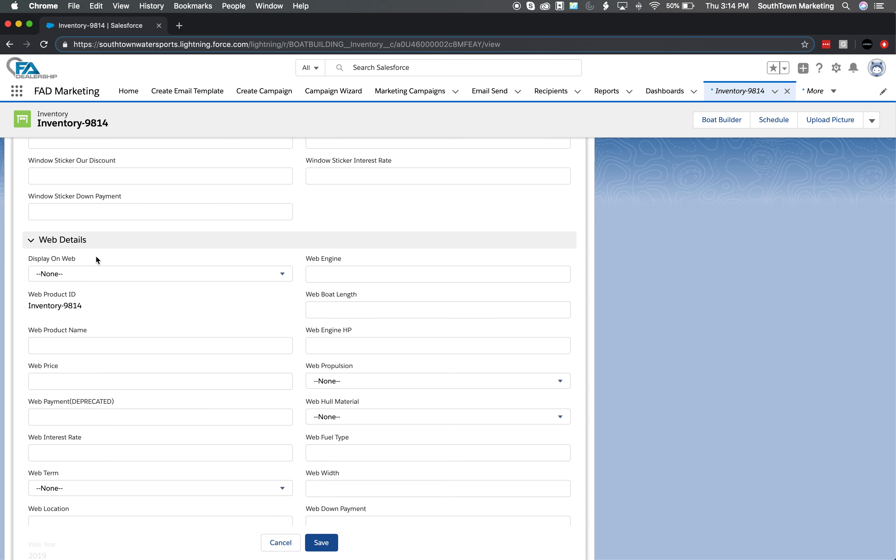
Examine the Web Details section's product name, price, condition and description fields, plus the boat capacity, length and weight fields.
scroll(170, 309, "down", 3)
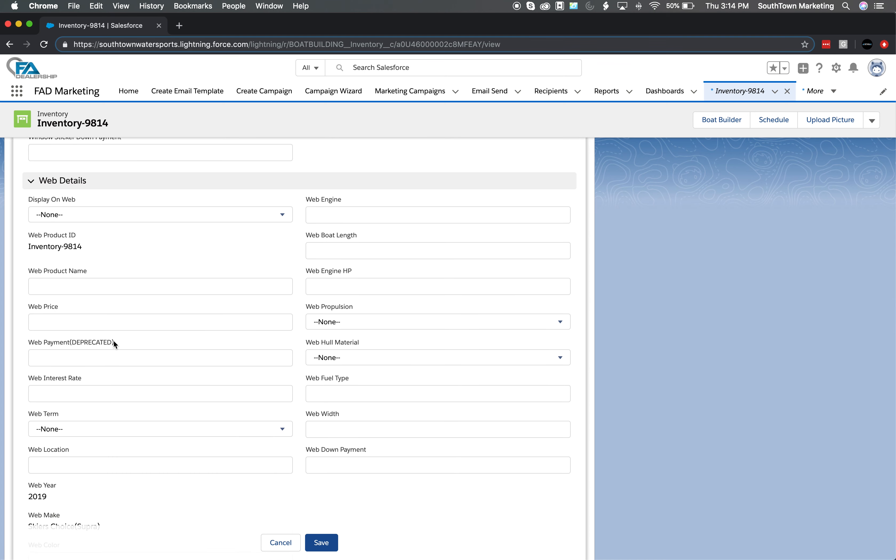
left_click(79, 286)
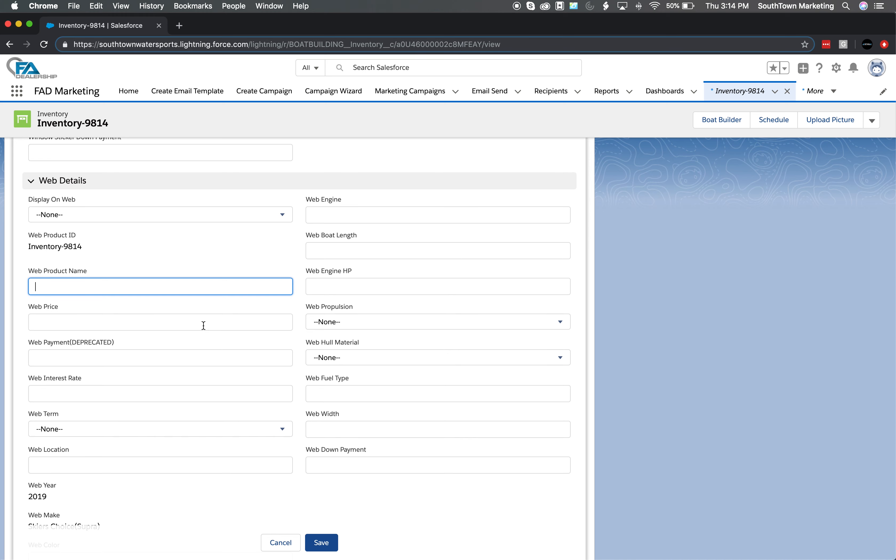
scroll(203, 325, "down", 1)
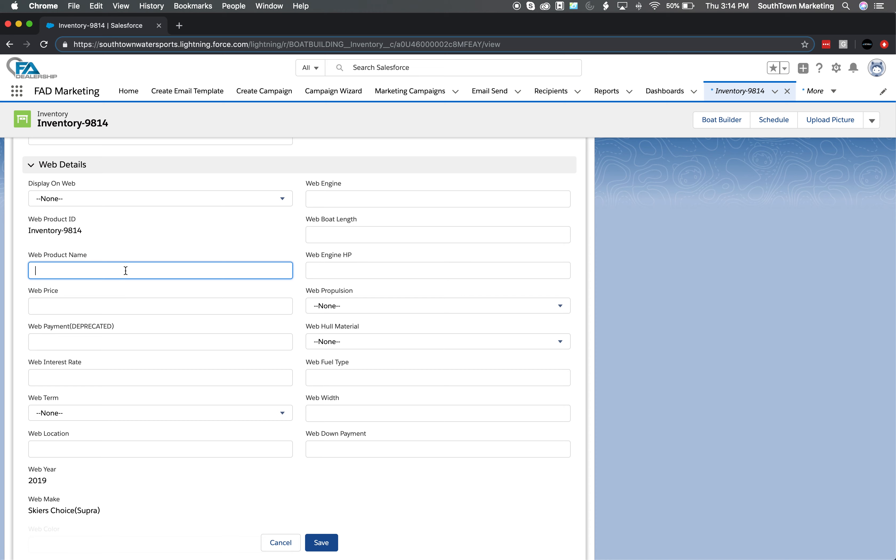
scroll(93, 402, "down", 6)
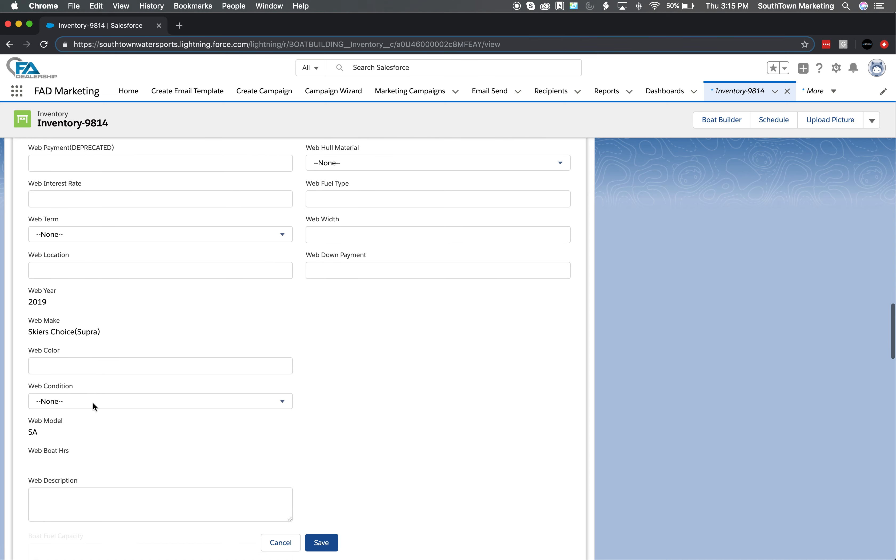
scroll(93, 404, "down", 3)
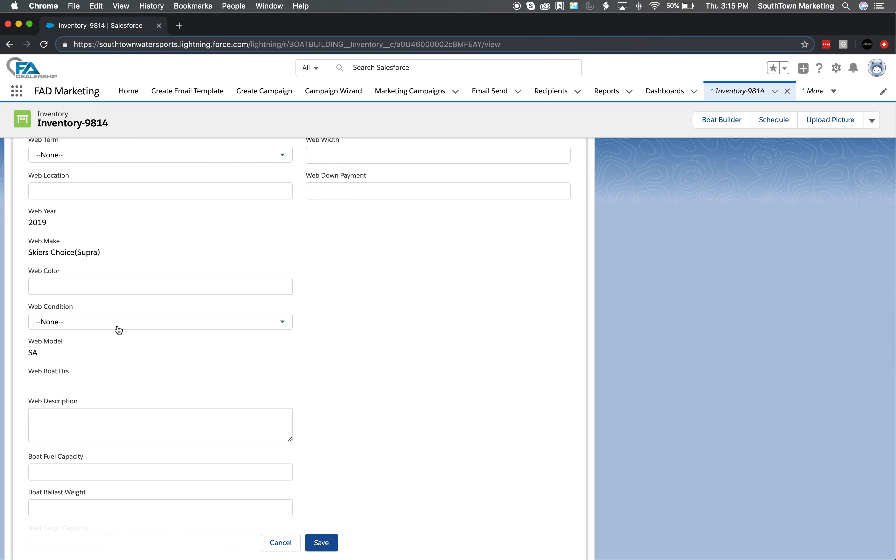
scroll(137, 332, "down", 5)
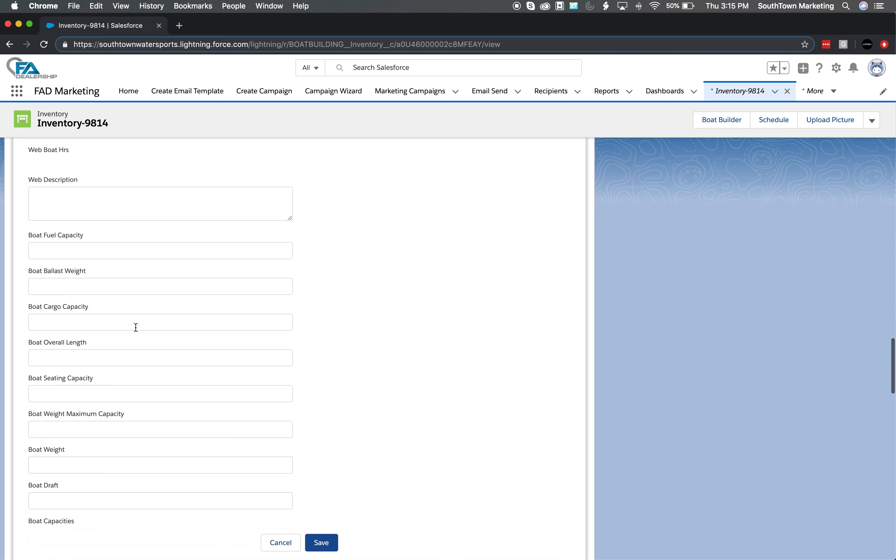
scroll(136, 328, "down", 3)
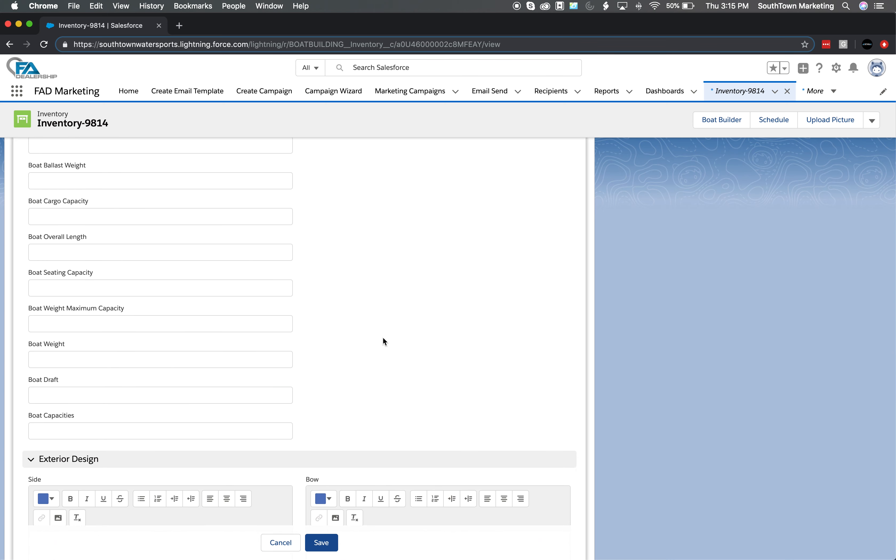
Check the Display On Web options in the Web Details section, leaving the field at None.
scroll(383, 338, "up", 2)
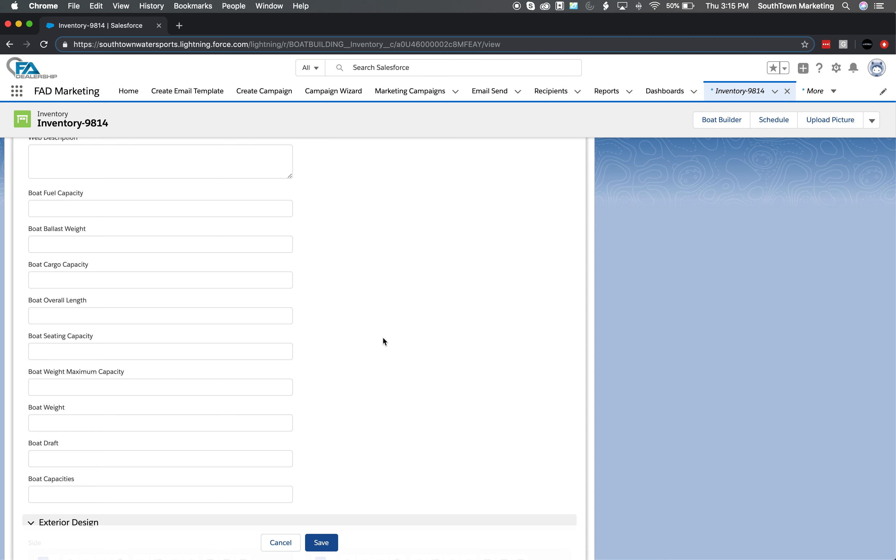
scroll(383, 338, "up", 10)
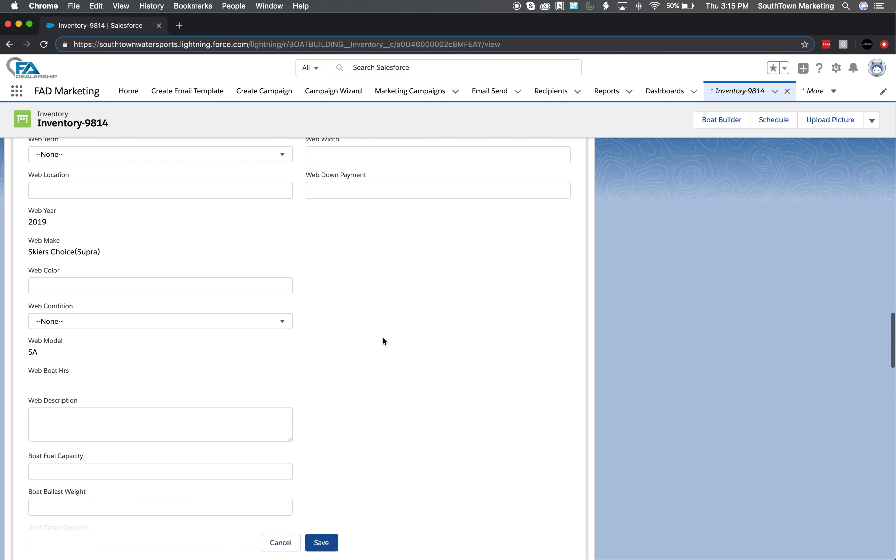
scroll(383, 338, "up", 4)
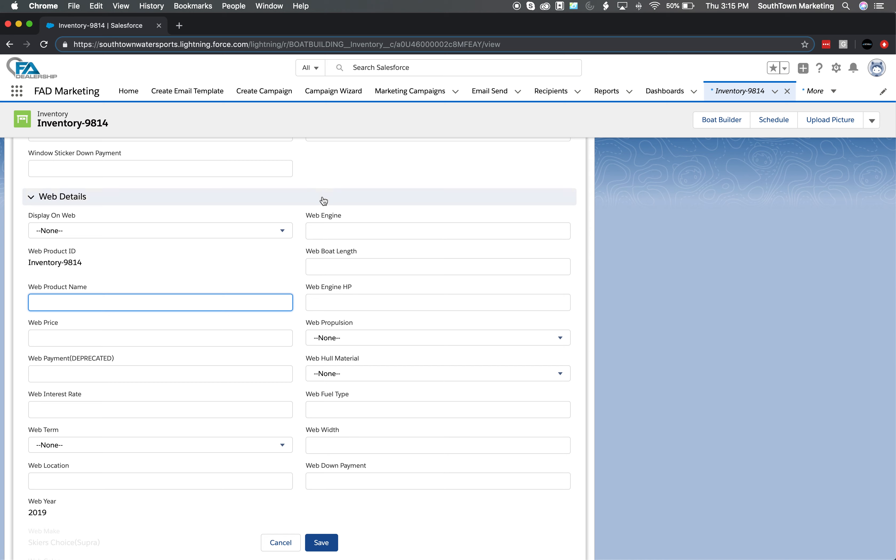
left_click(246, 238)
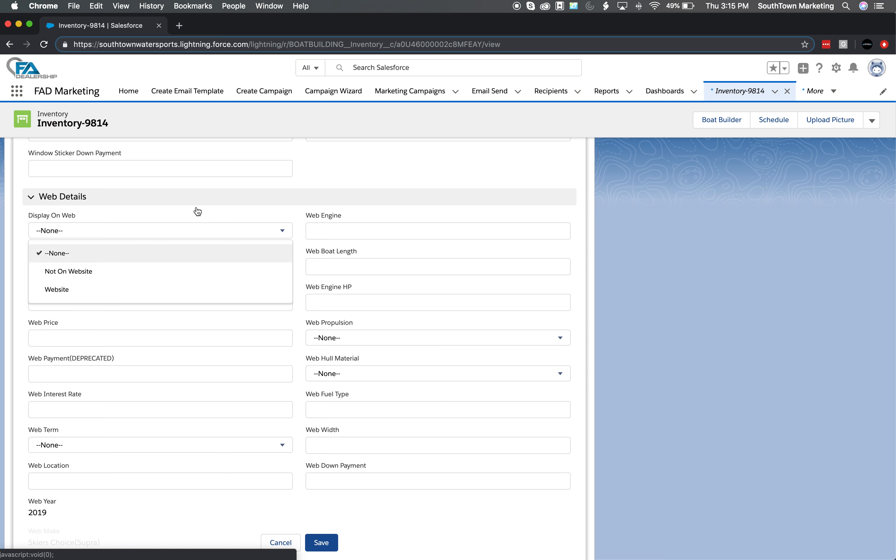
left_click(325, 207)
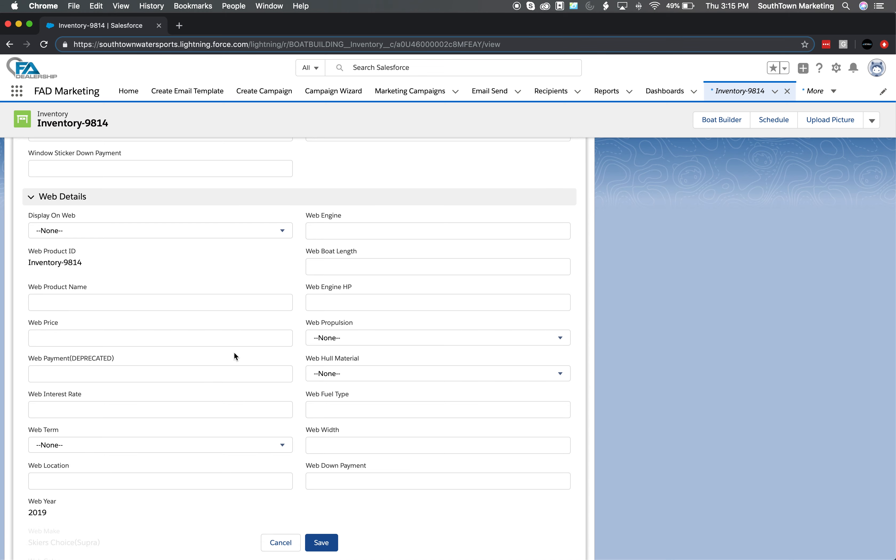
scroll(234, 352, "down", 1)
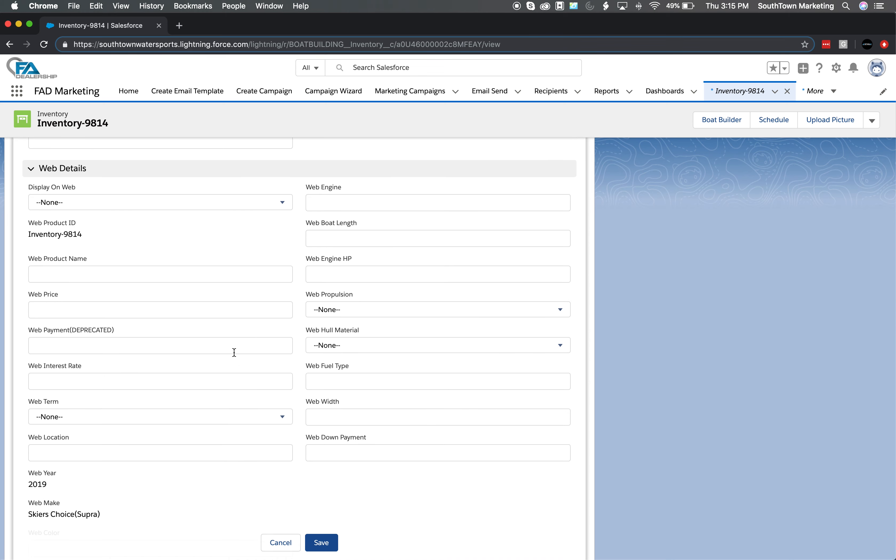
scroll(234, 352, "down", 1)
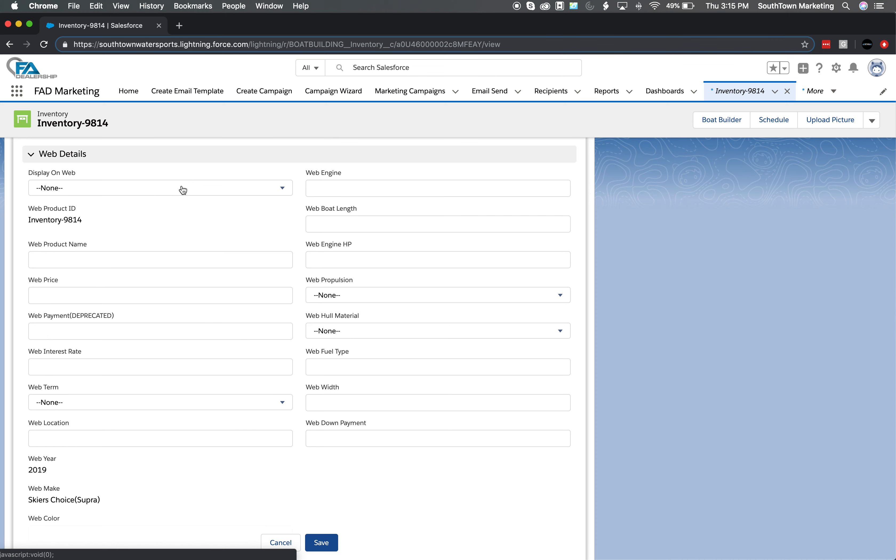
left_click(161, 195)
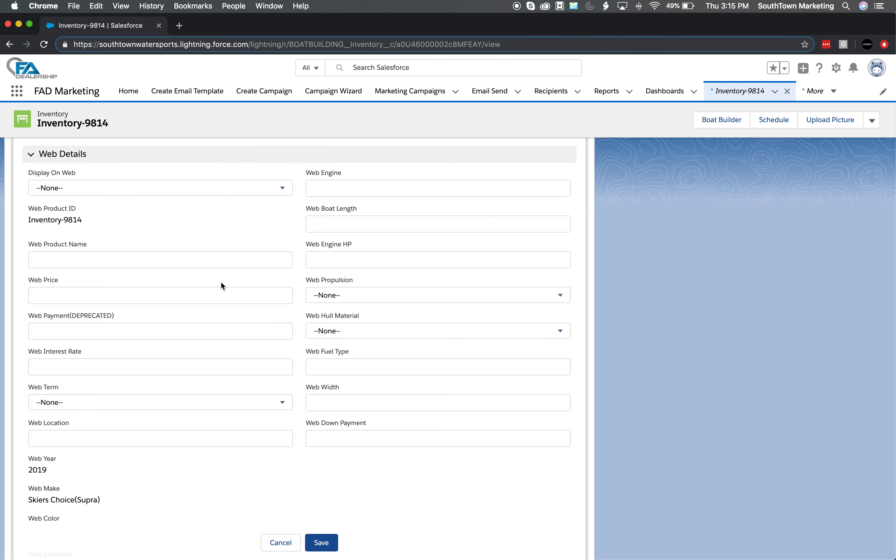
Save the edited inventory record and return to the beginning of its details.
scroll(221, 283, "down", 3)
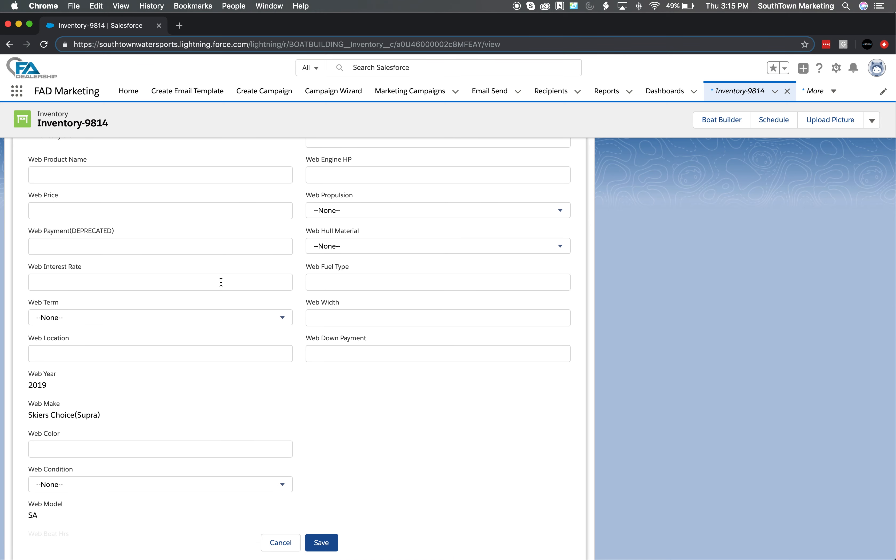
scroll(221, 282, "down", 5)
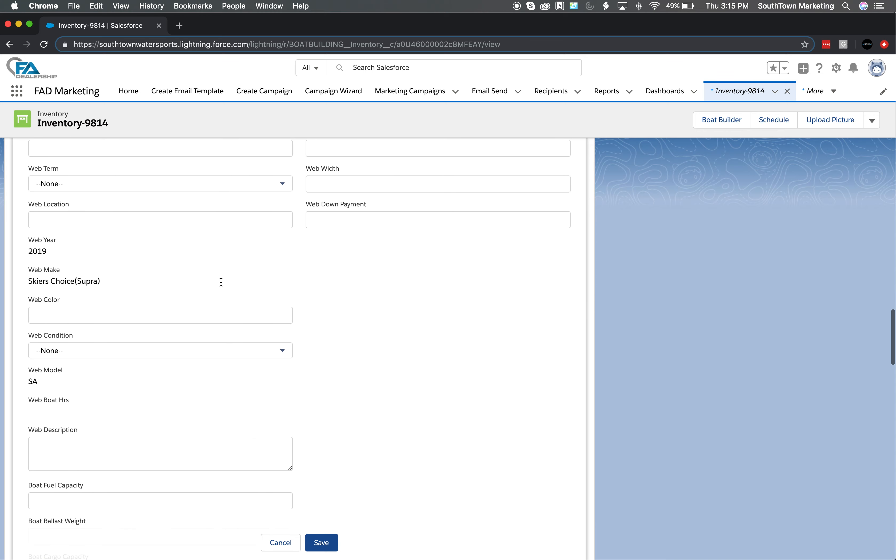
left_click(322, 544)
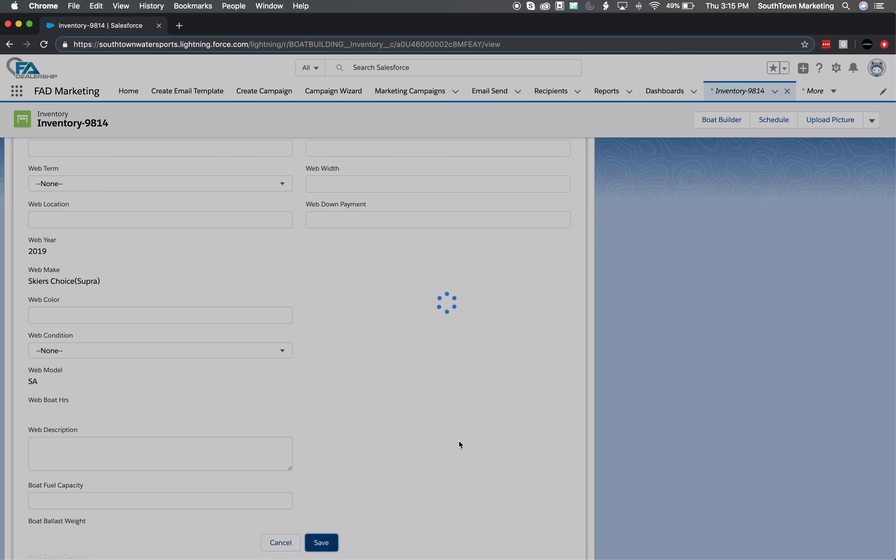
scroll(236, 193, "up", 10)
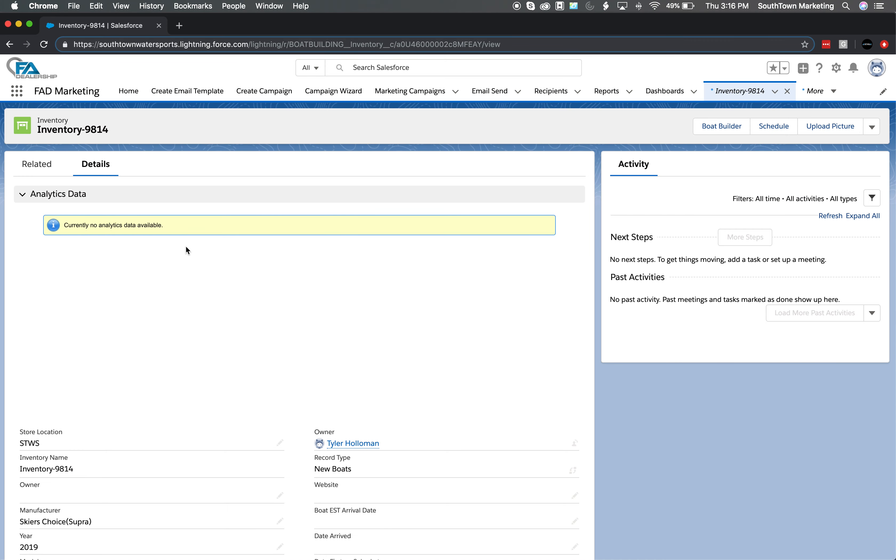